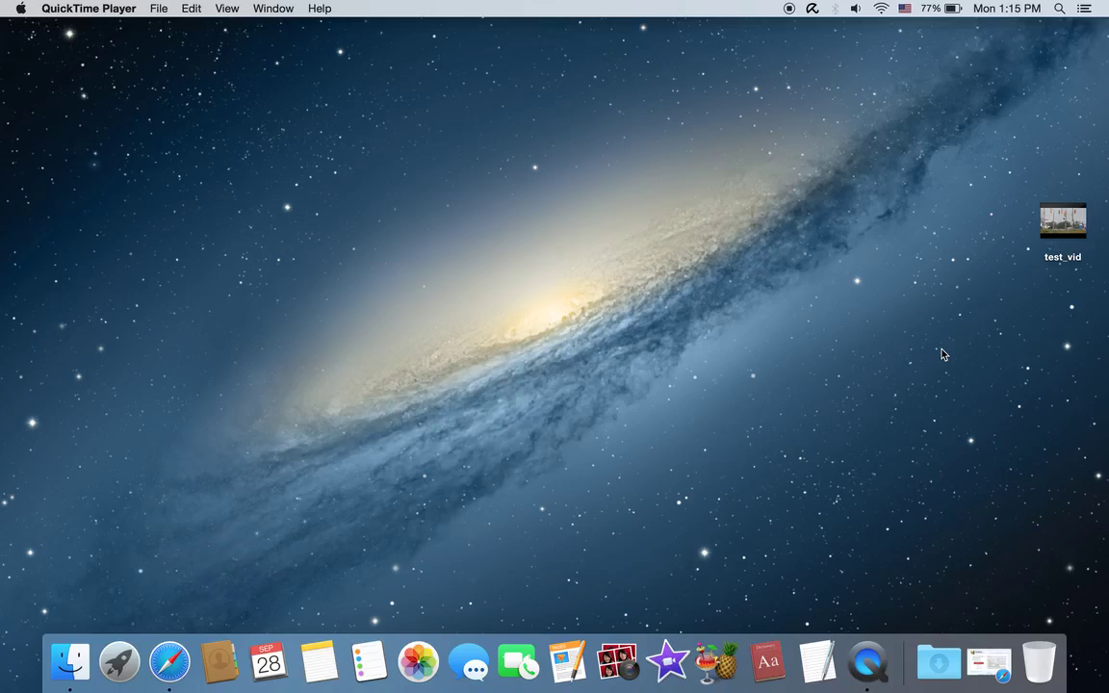
- Open test_vid in QuickTime Player, play it, and pause at 00:09
double_click(1063, 231)
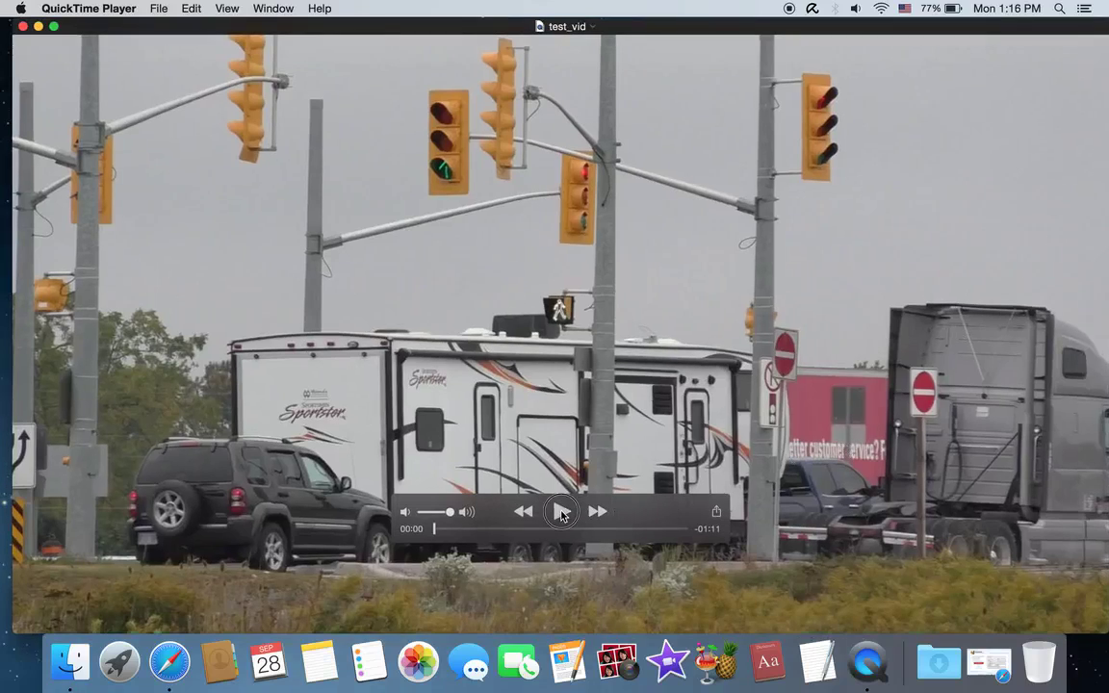
click(562, 513)
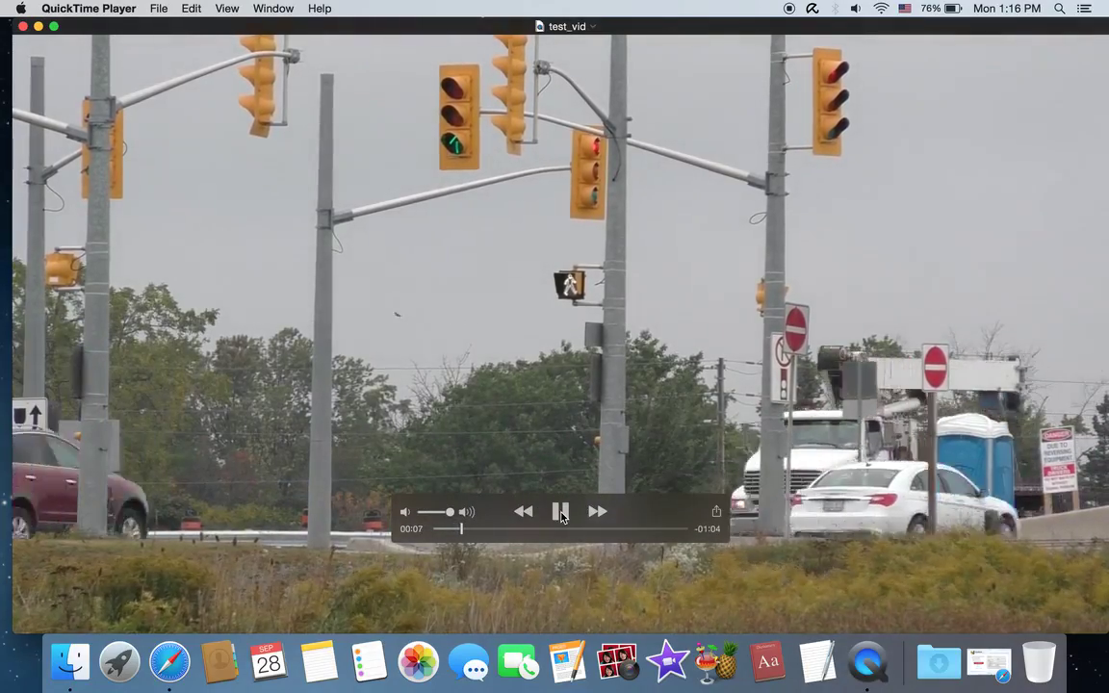
click(562, 513)
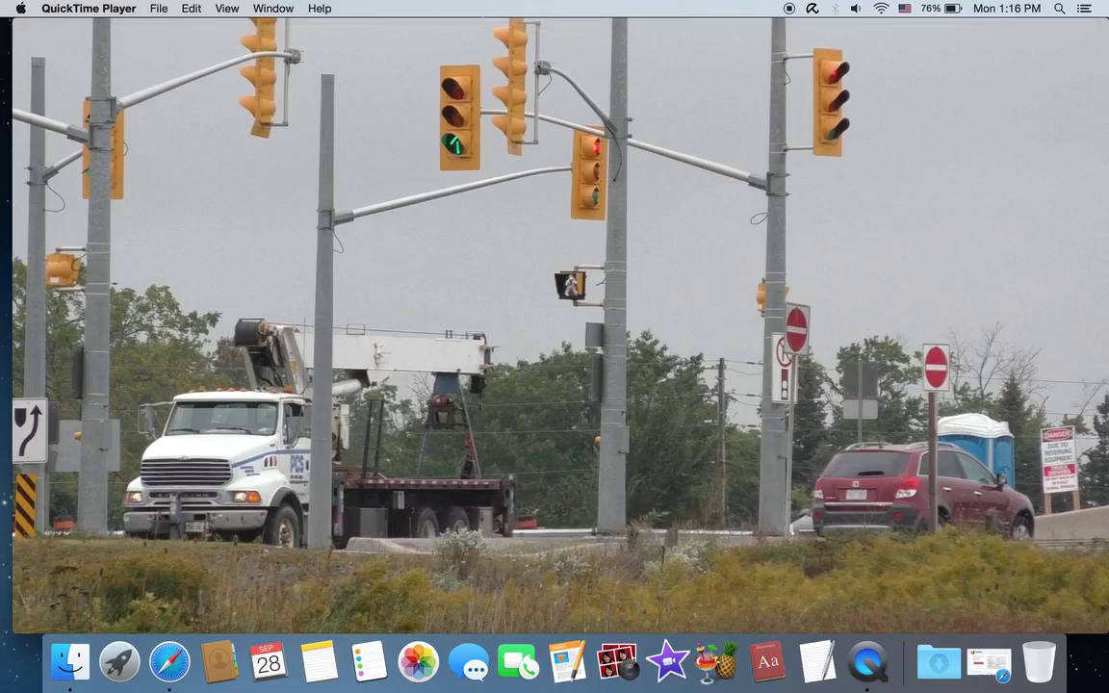
- Browse QuickTime Player's menu bar commands, ending on the Window menu
mouse_move(709, 466)
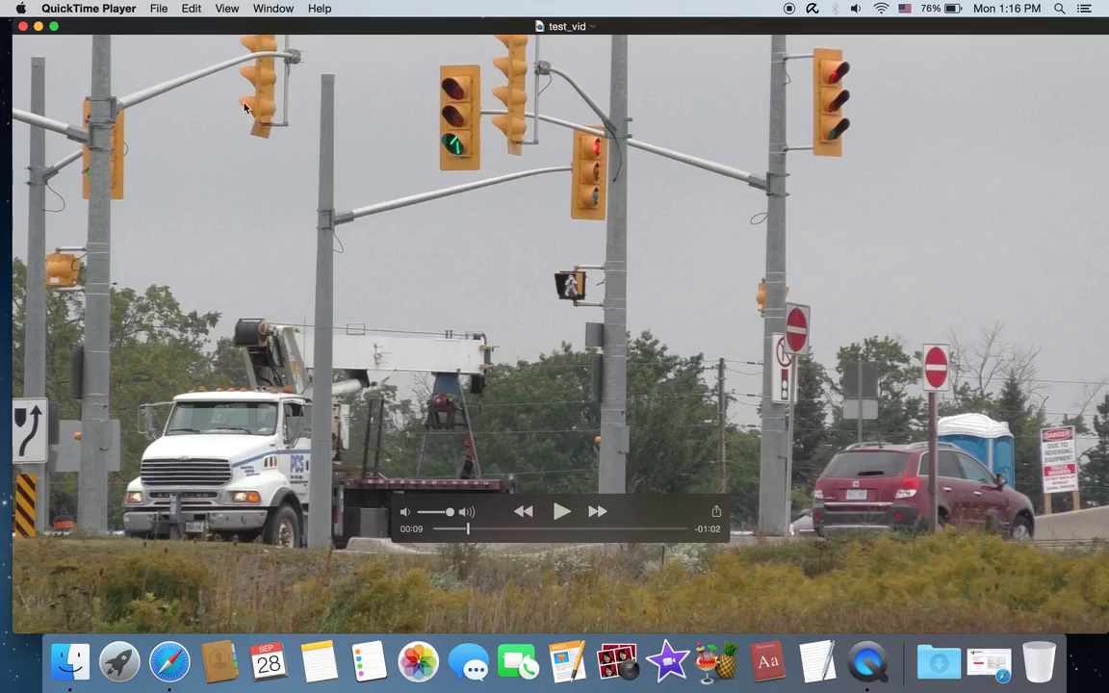
click(159, 9)
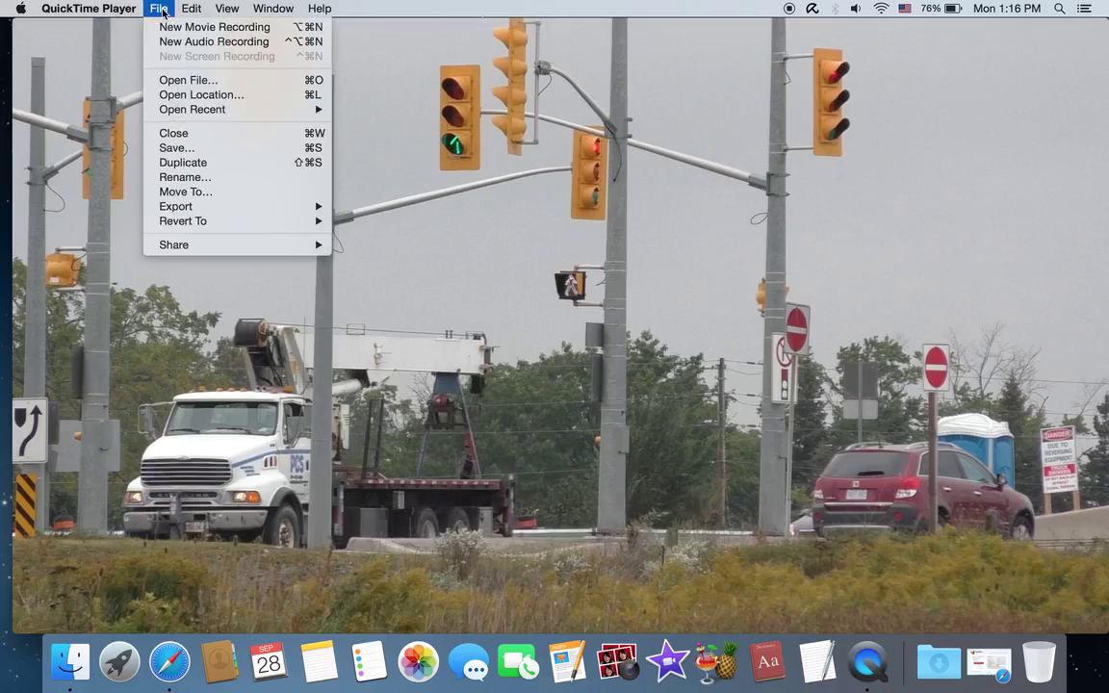
mouse_move(220, 9)
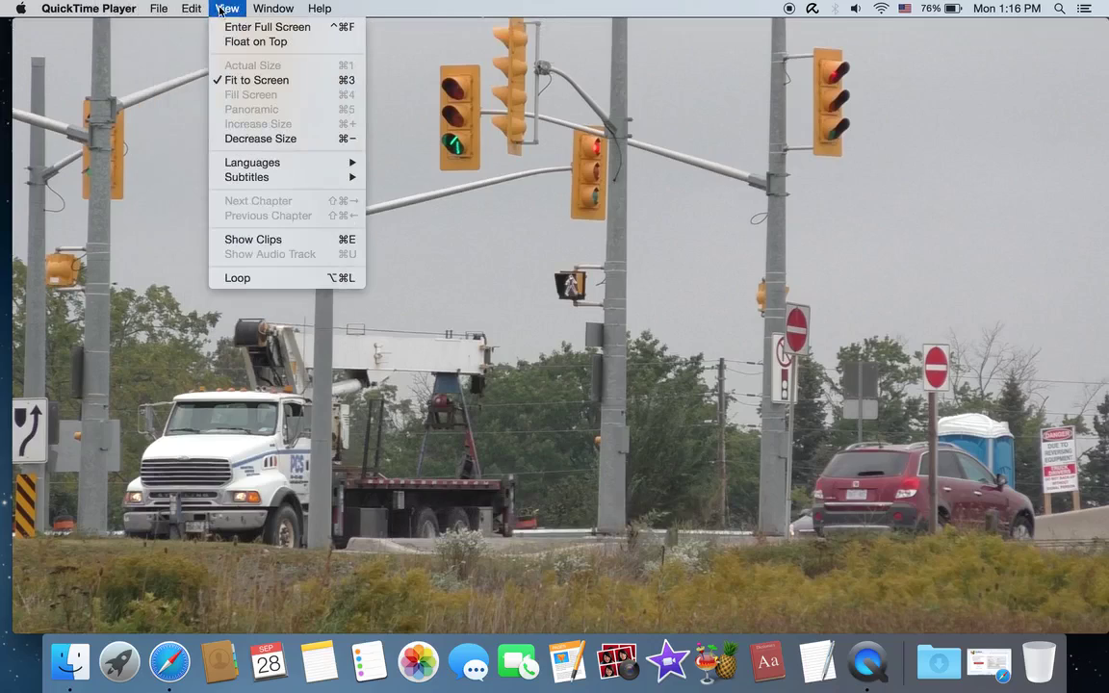
mouse_move(269, 12)
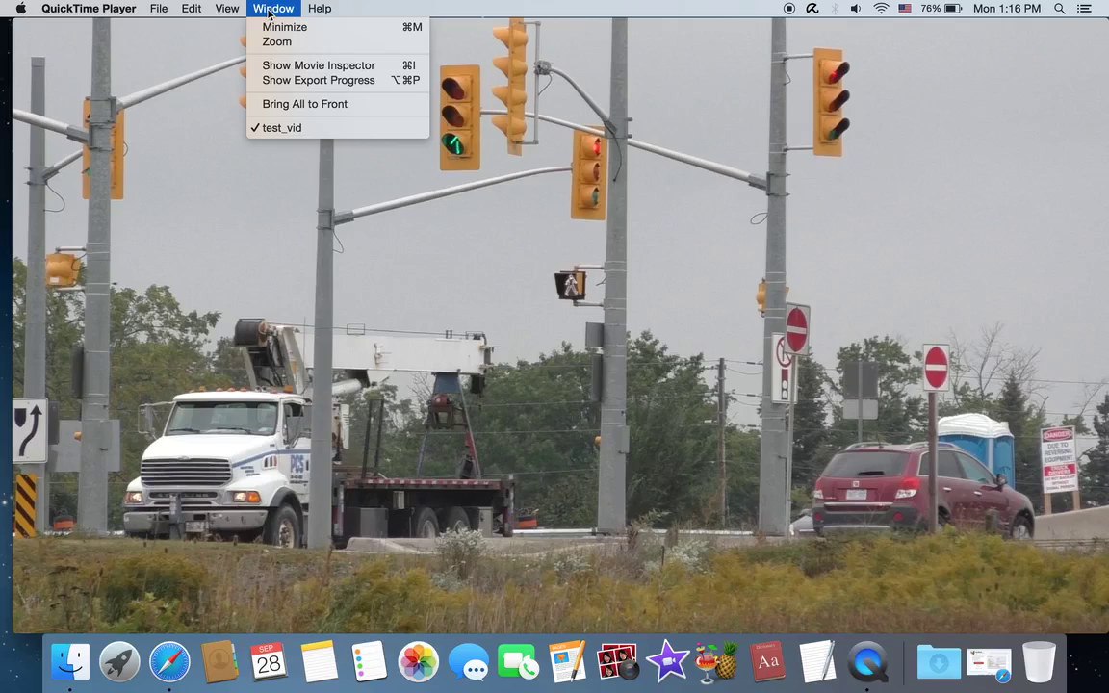
- Show the Movie Inspector for test_vid, revealing 221.8 MB at 1920 × 1080
click(285, 69)
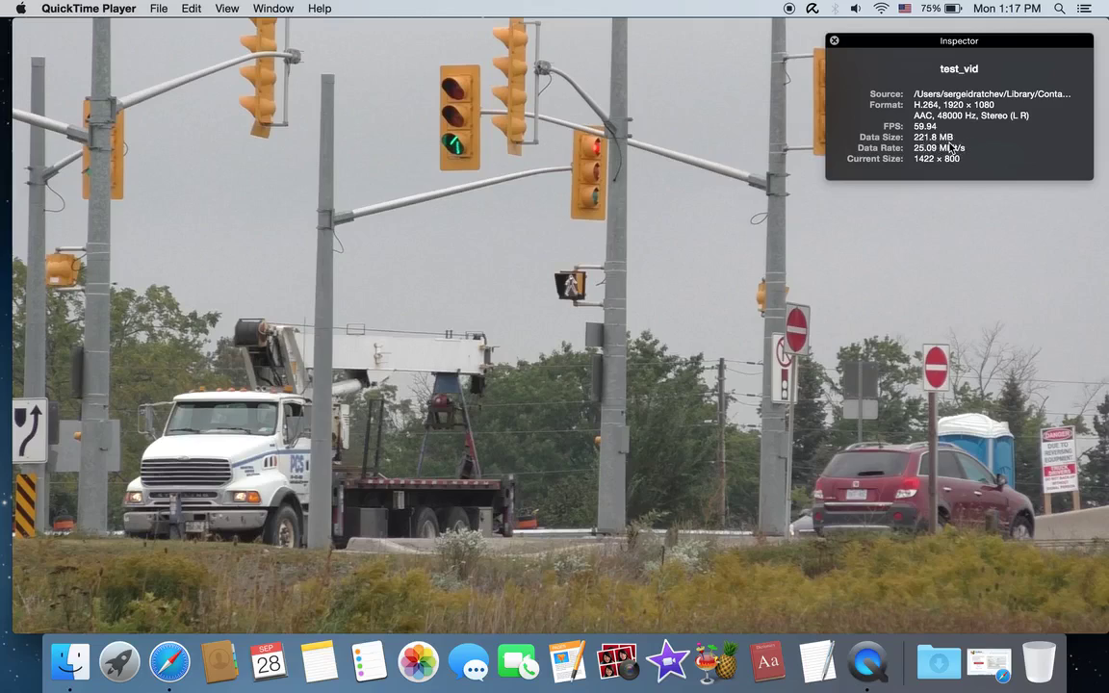
mouse_move(273, 99)
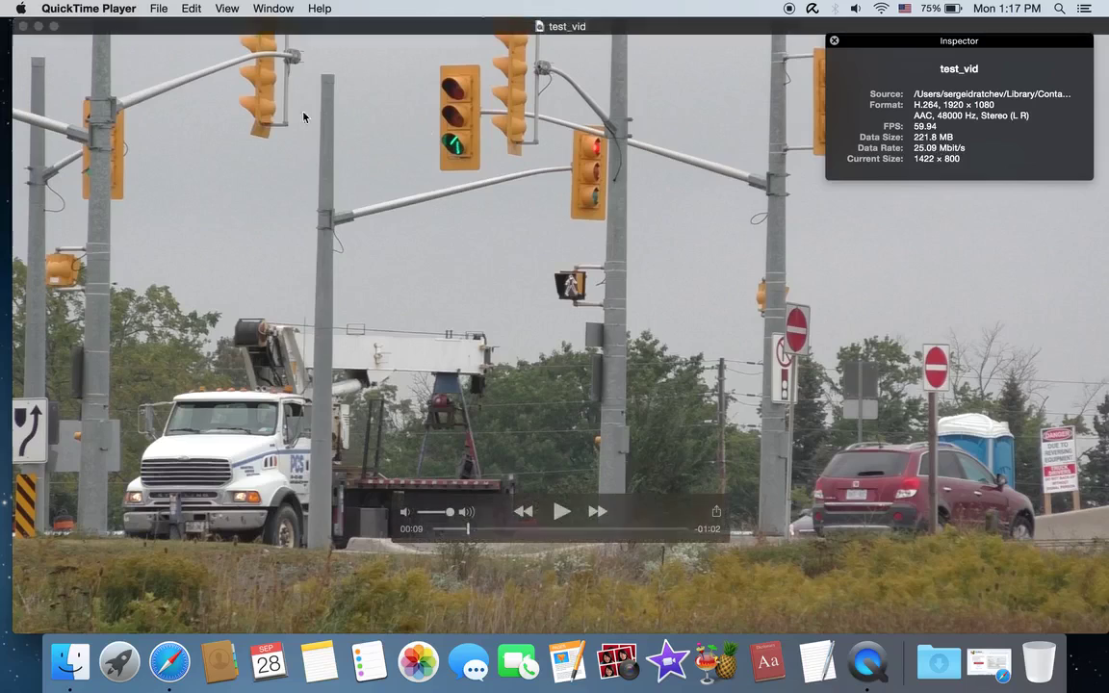
click(23, 26)
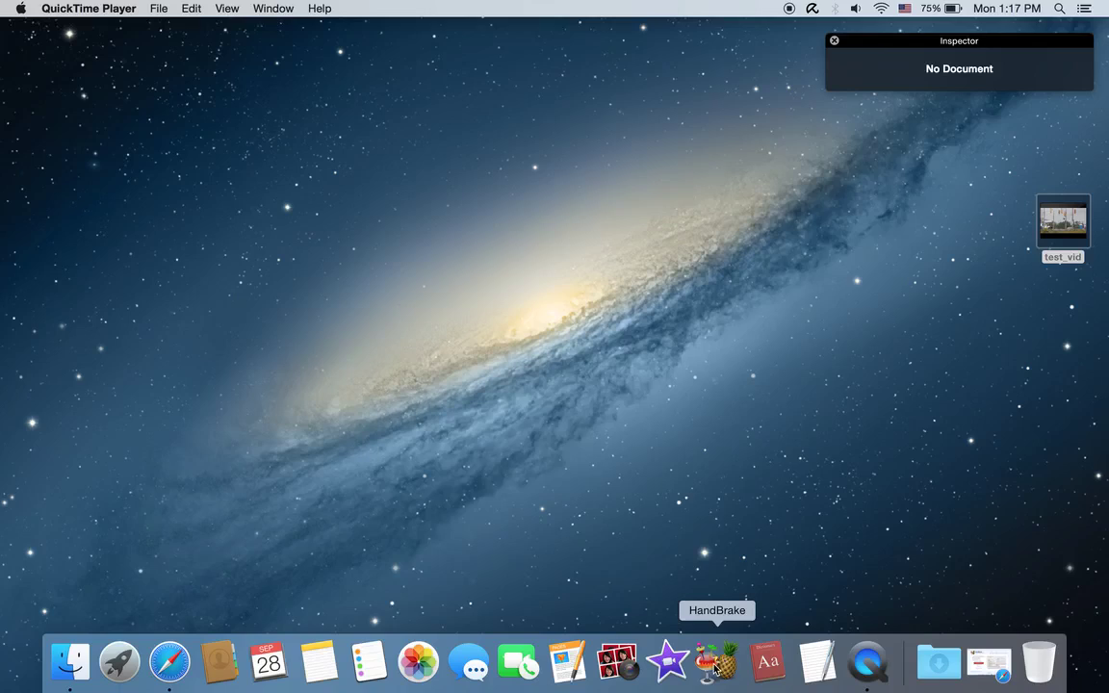
click(172, 661)
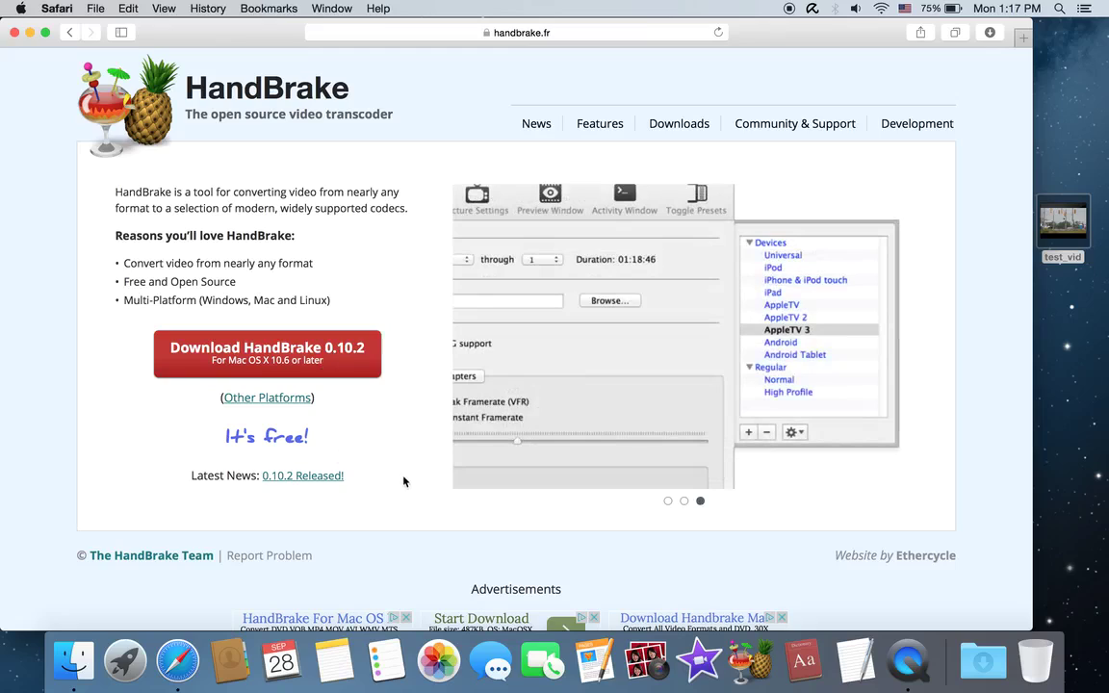
click(30, 33)
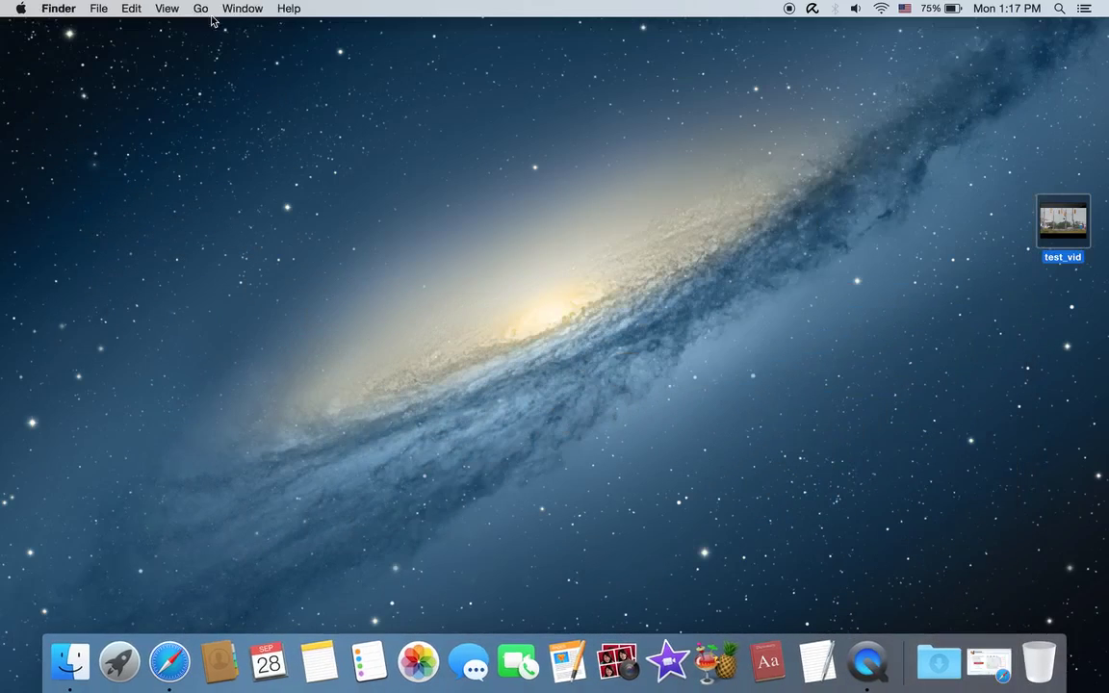
click(199, 9)
click(253, 227)
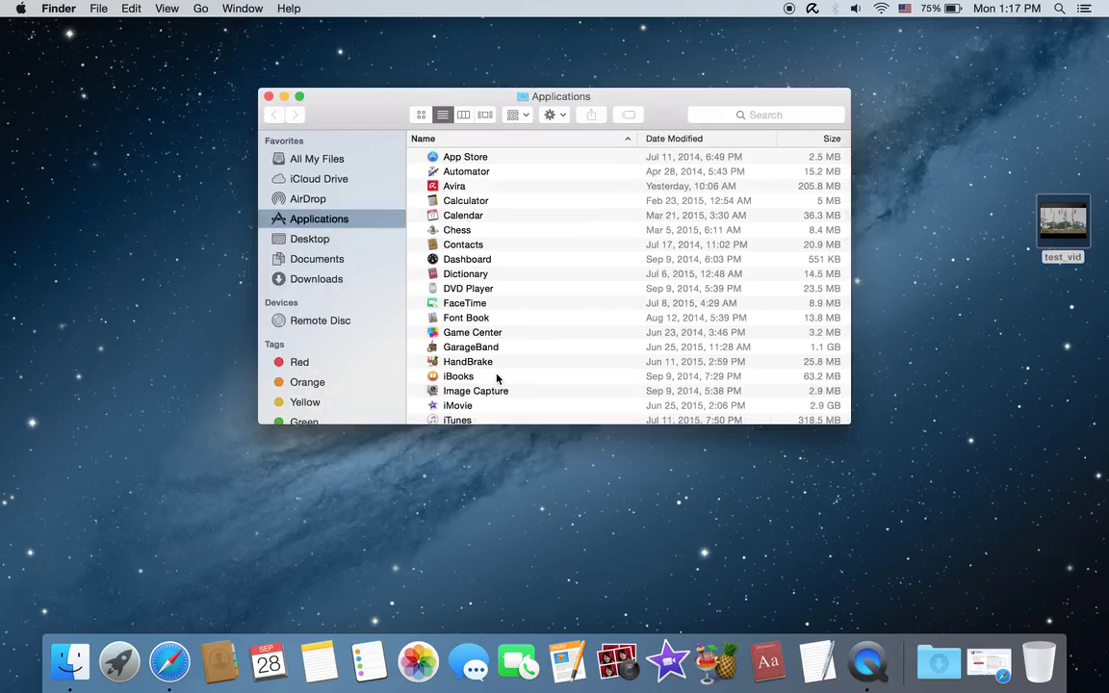
click(451, 362)
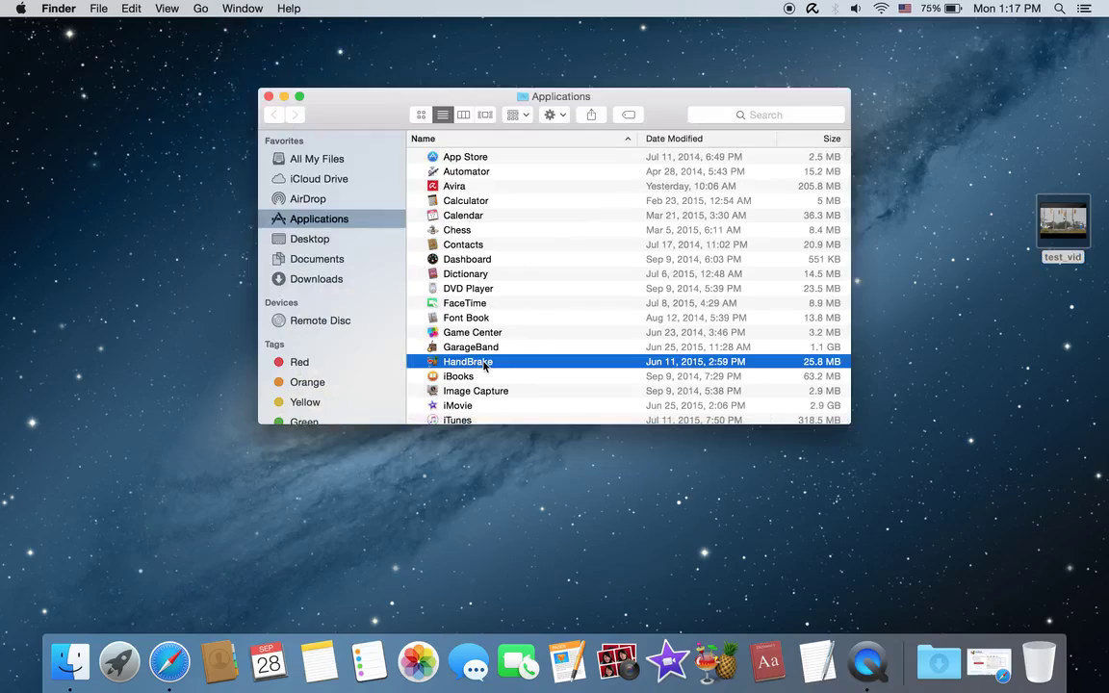
click(269, 96)
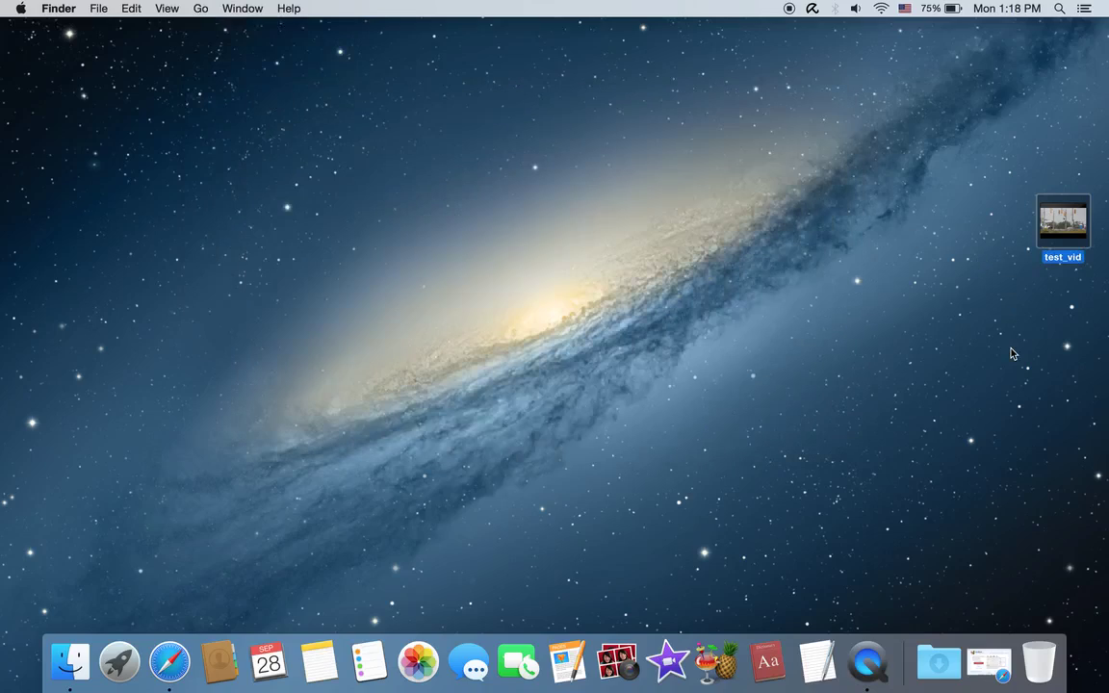
- Reopen test_vid, cancel quitting QuickTime, and minimize the video and Screen Recording windows
double_click(1057, 241)
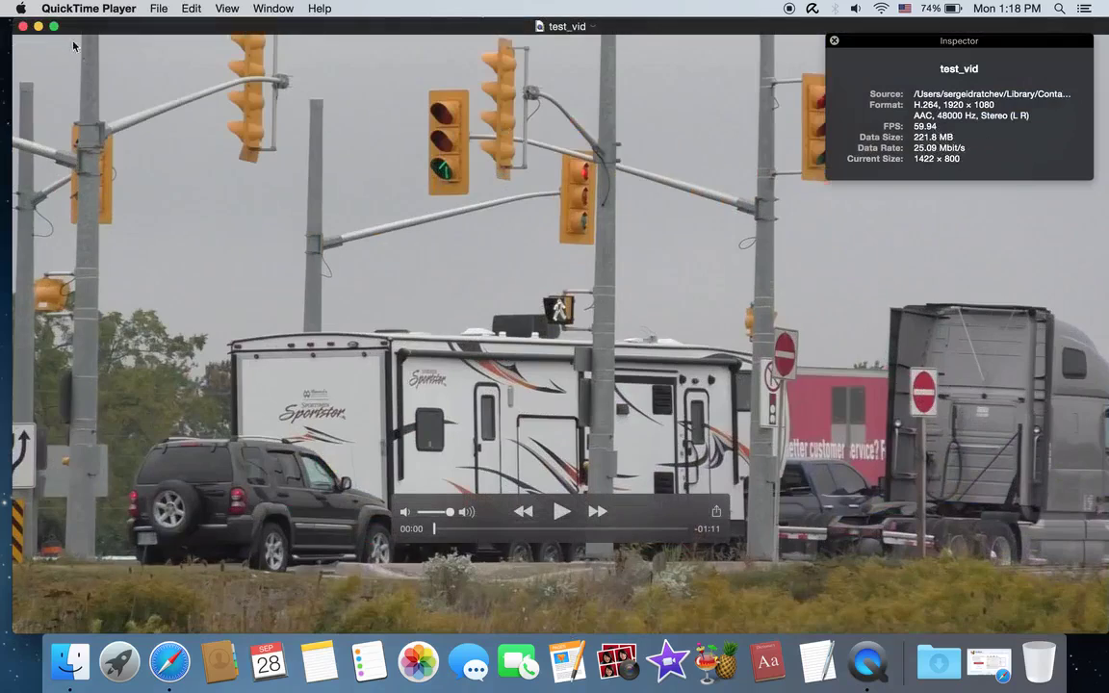
click(58, 9)
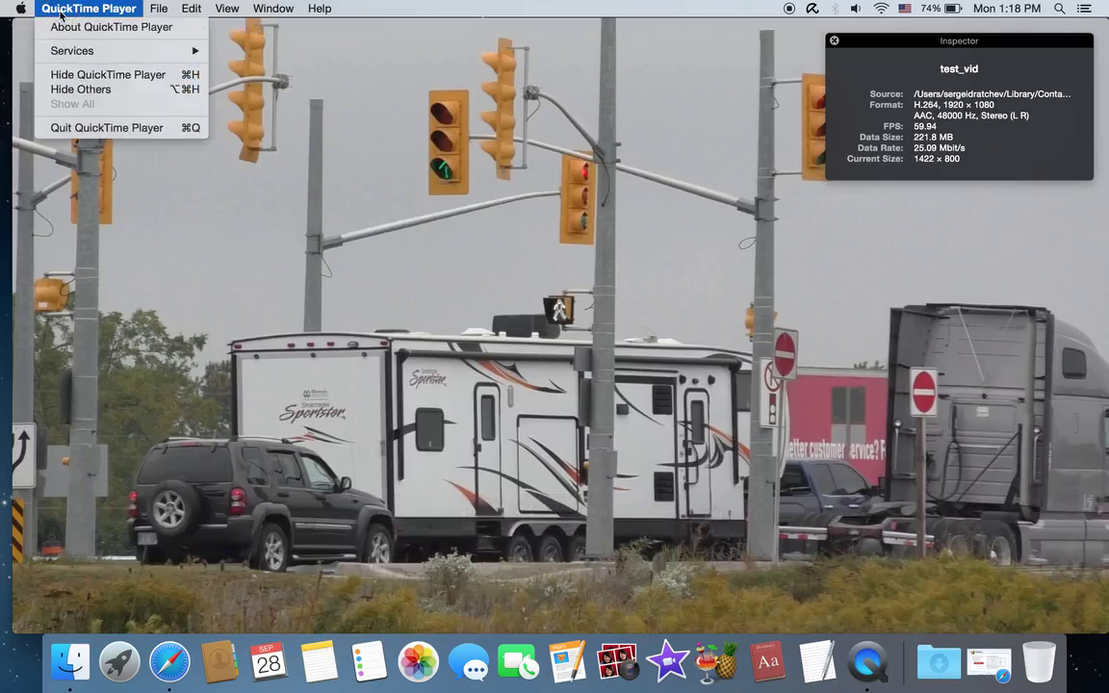
click(97, 128)
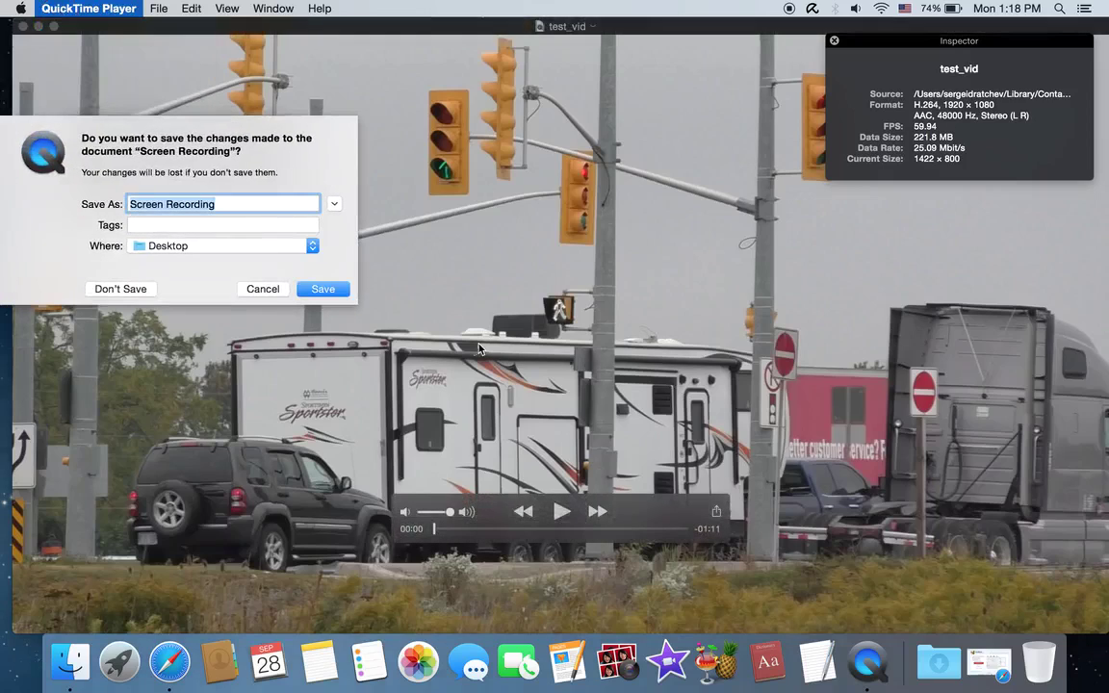
click(262, 289)
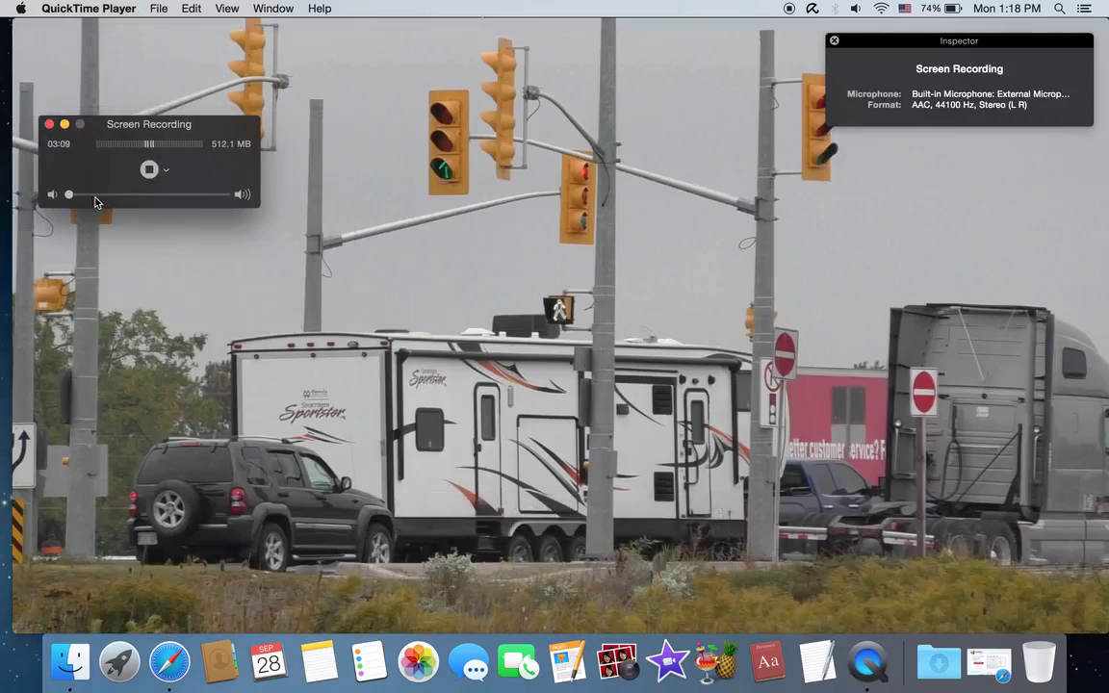
click(34, 23)
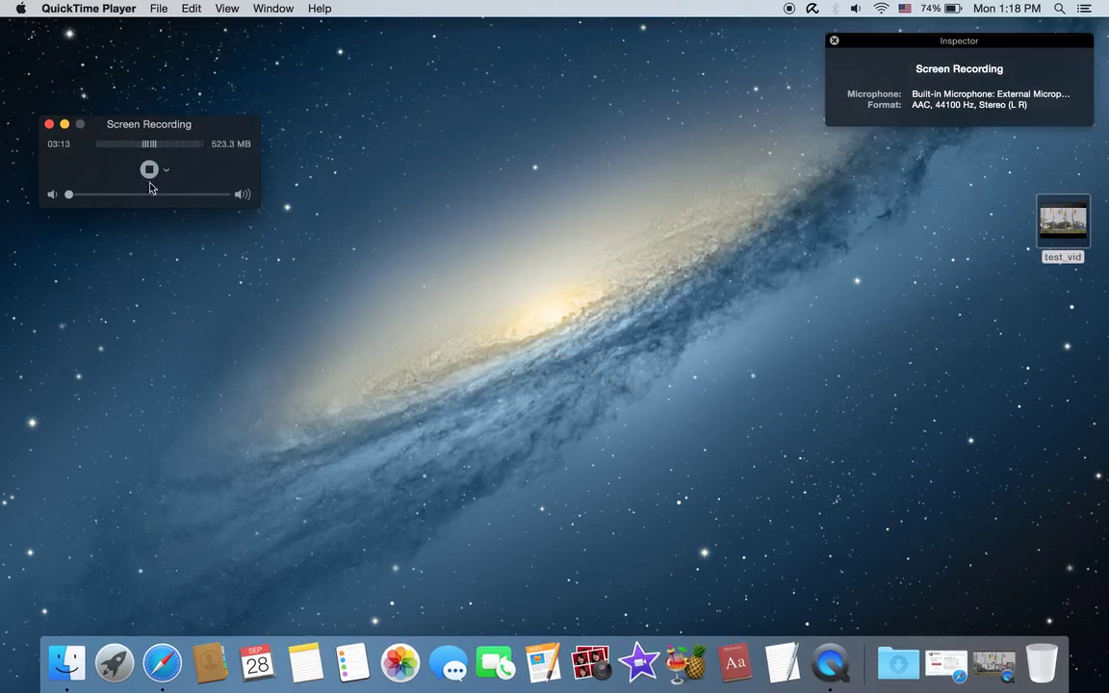
click(65, 125)
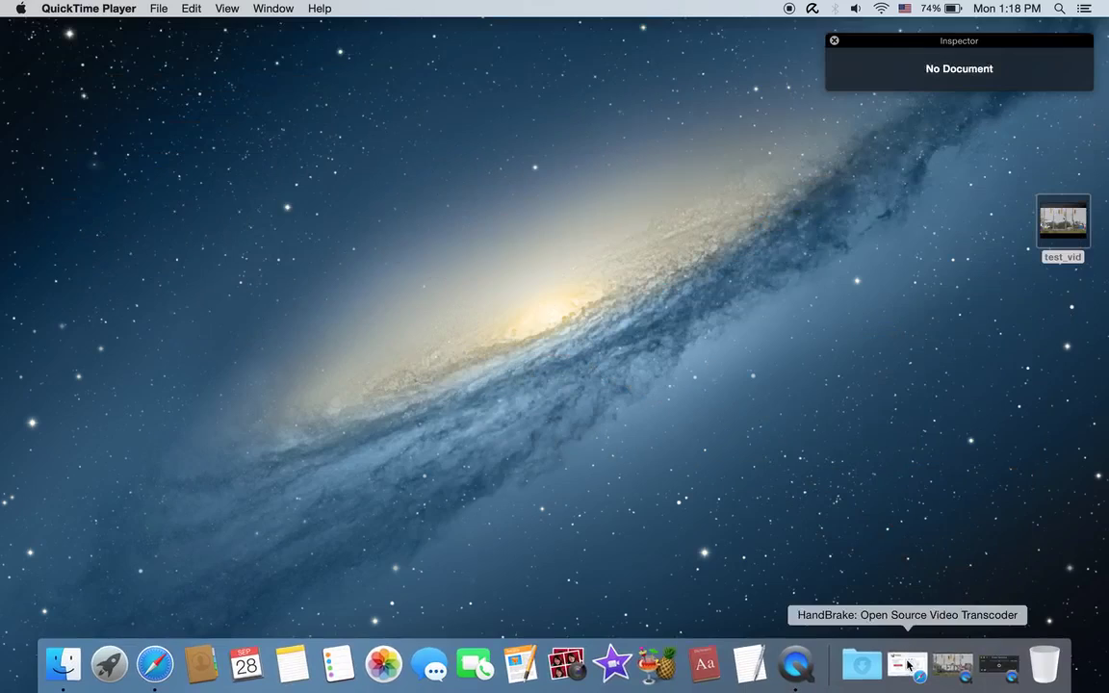
- Launch HandBrake and load test_vid from the Desktop as the source
click(658, 664)
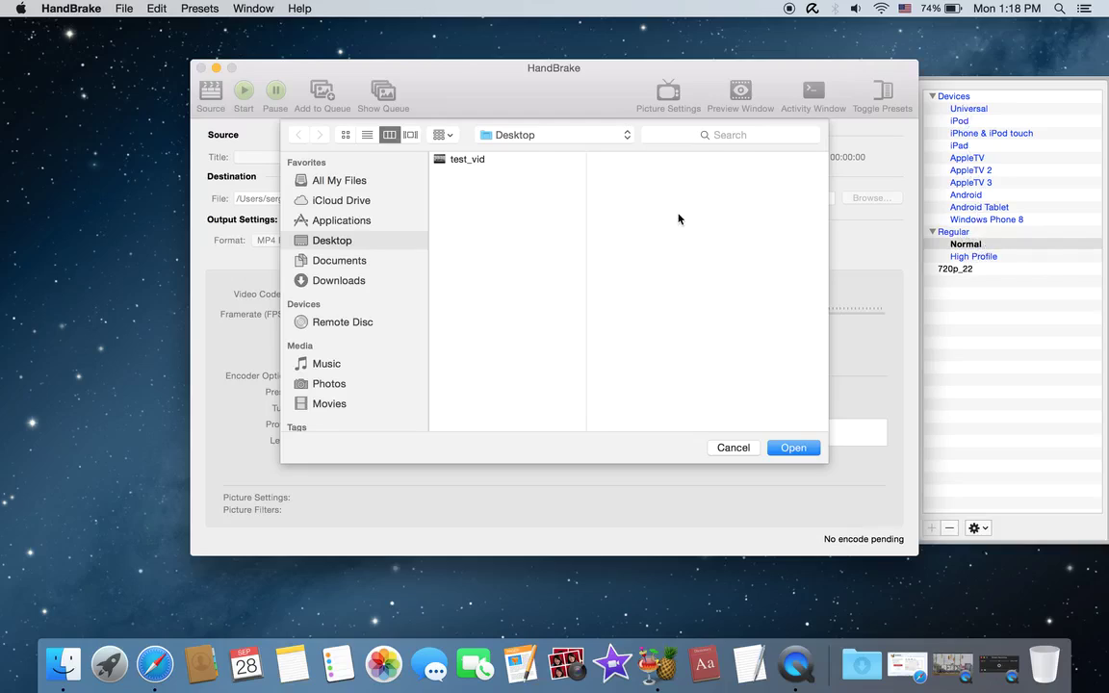
click(475, 160)
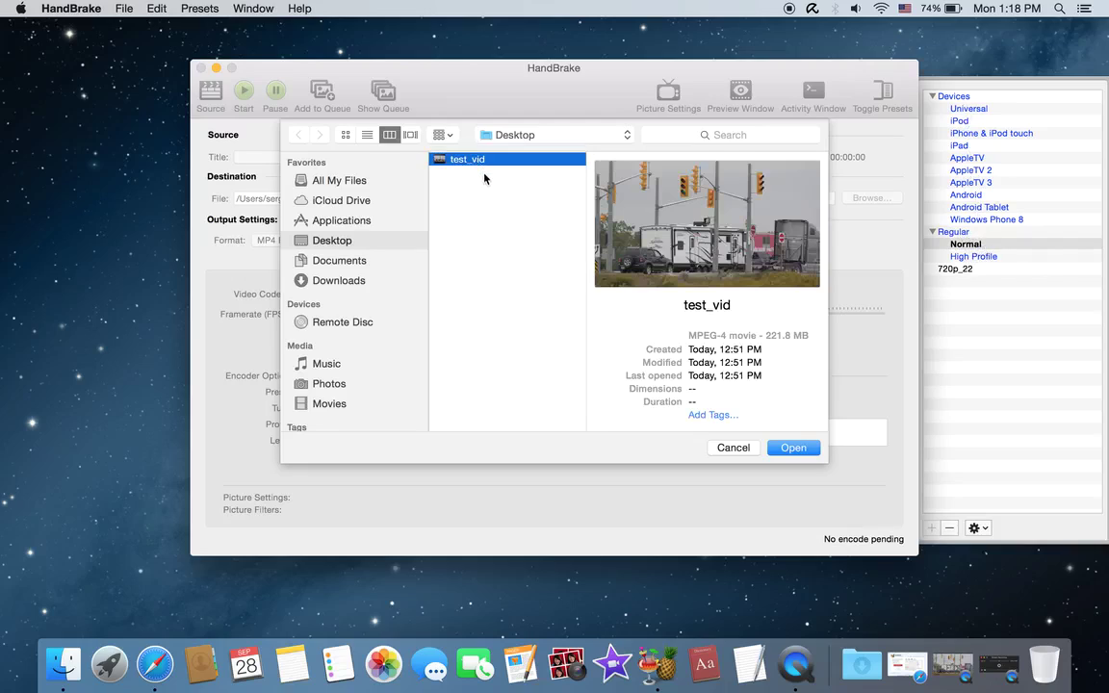
click(793, 447)
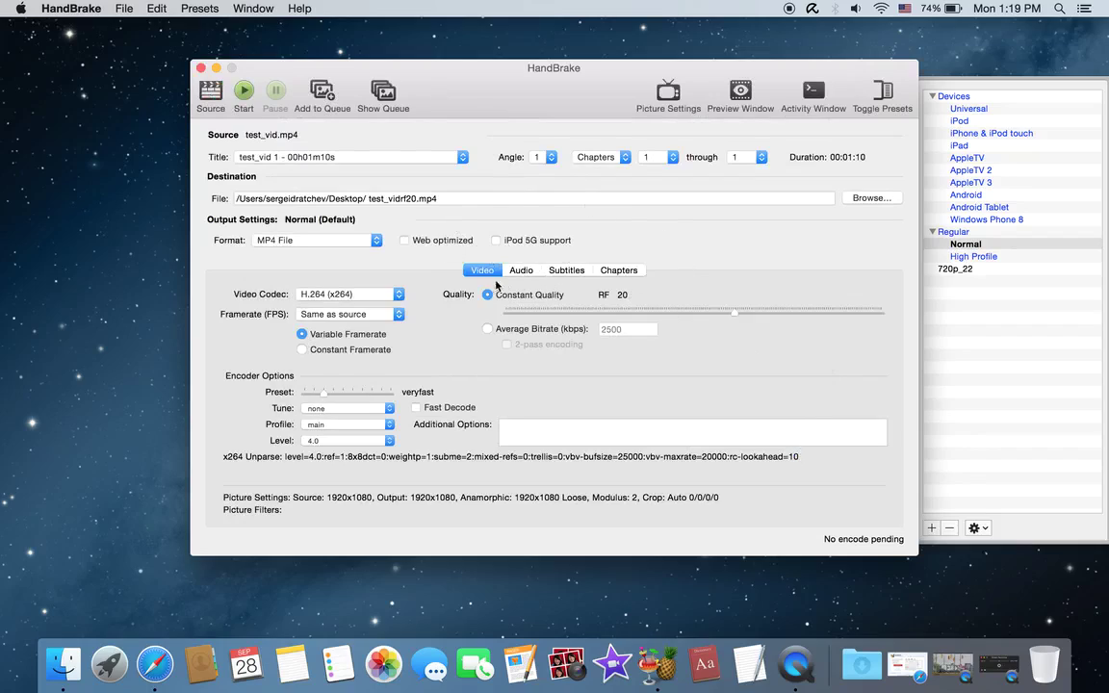
- Enable Web optimized output and glance through HandBrake's Help menu
click(405, 242)
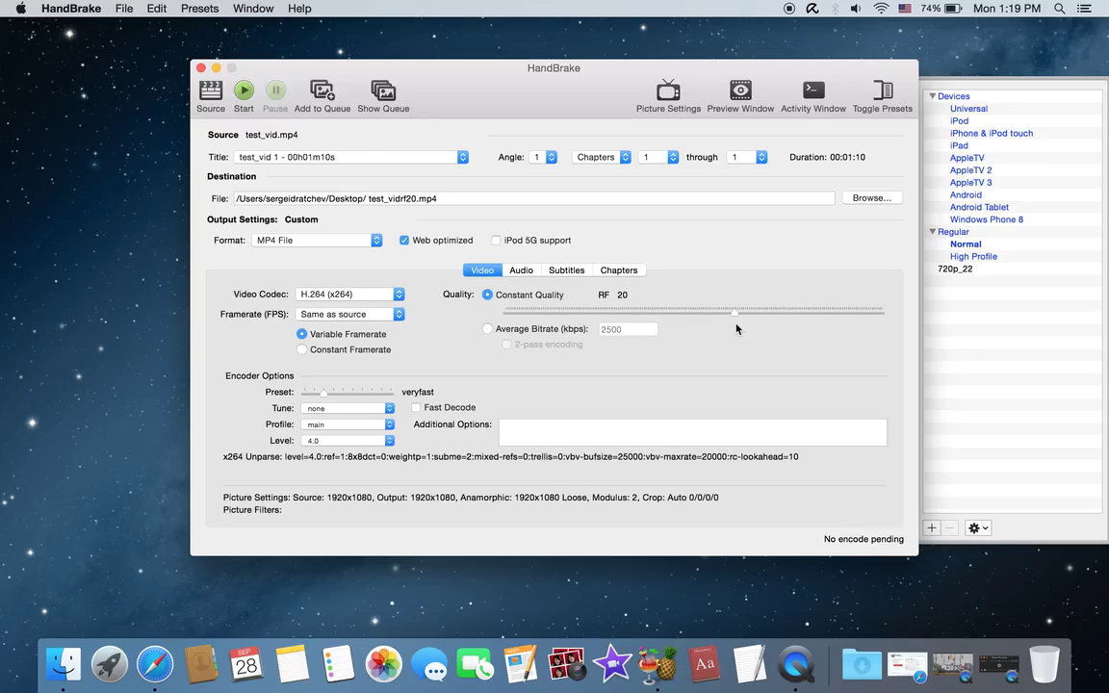
click(298, 9)
key(Escape)
click(291, 12)
click(685, 342)
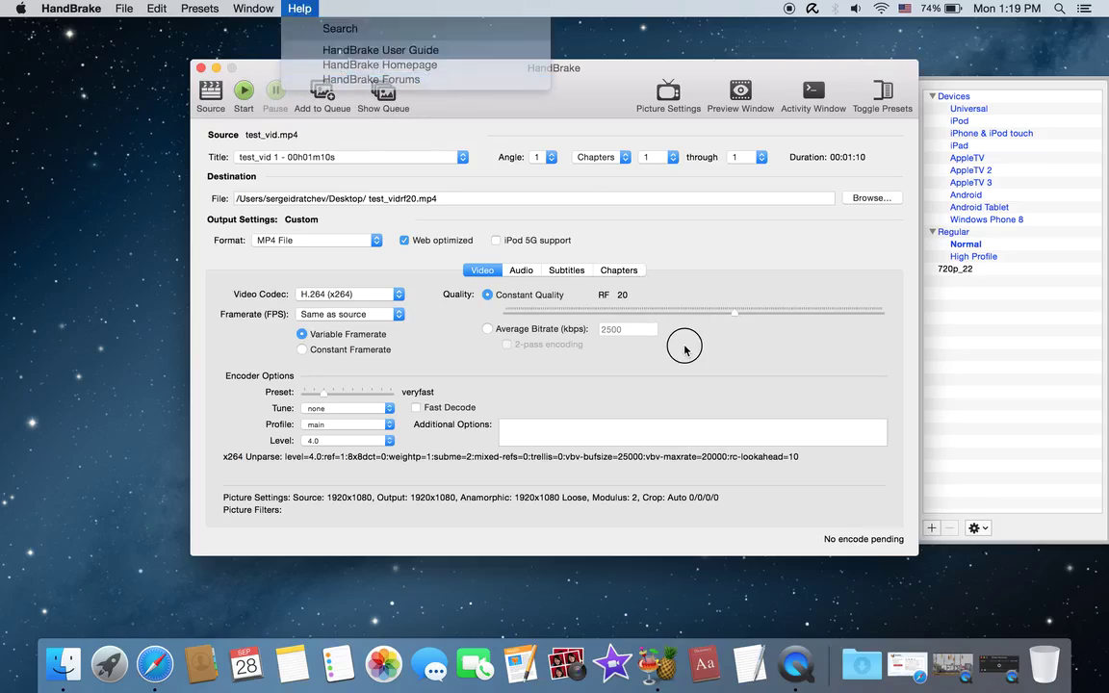
- Set Constant Quality to RF 22, so the output becomes test_vidrf22.mp4
click(723, 312)
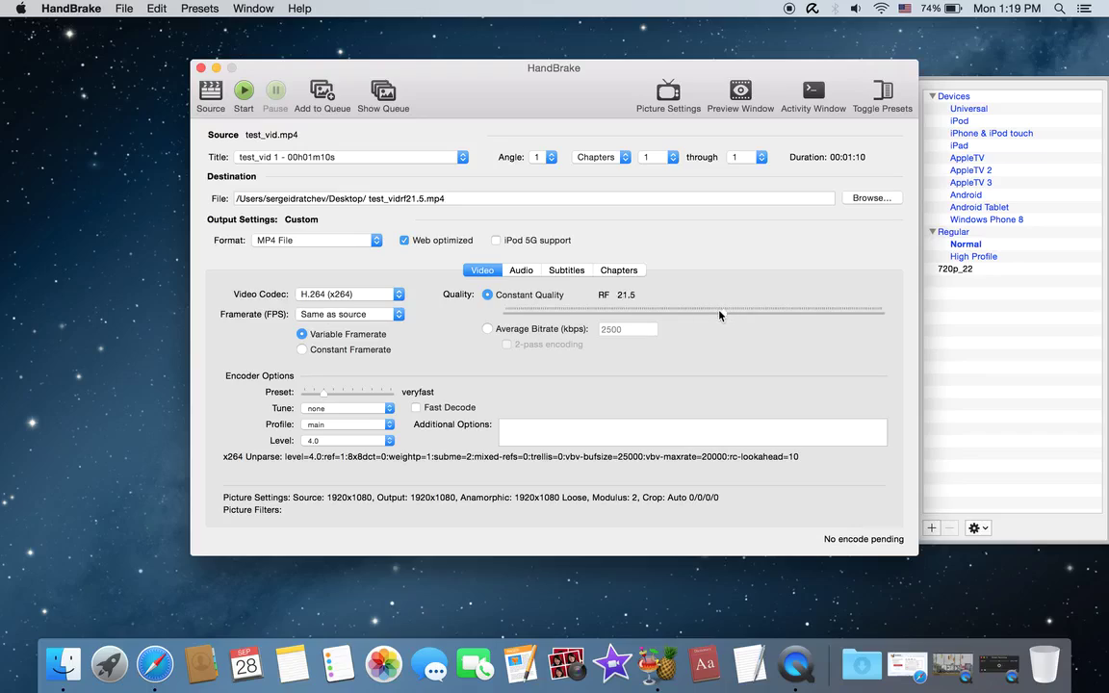
mouse_move(723, 313)
mouse_down()
mouse_move(701, 316)
mouse_move(719, 314)
mouse_up()
drag(715, 315, 721, 314)
click(727, 311)
click(720, 314)
- Keep the framerate at Same as source and view the 1920 × 1080 picture settings
click(358, 314)
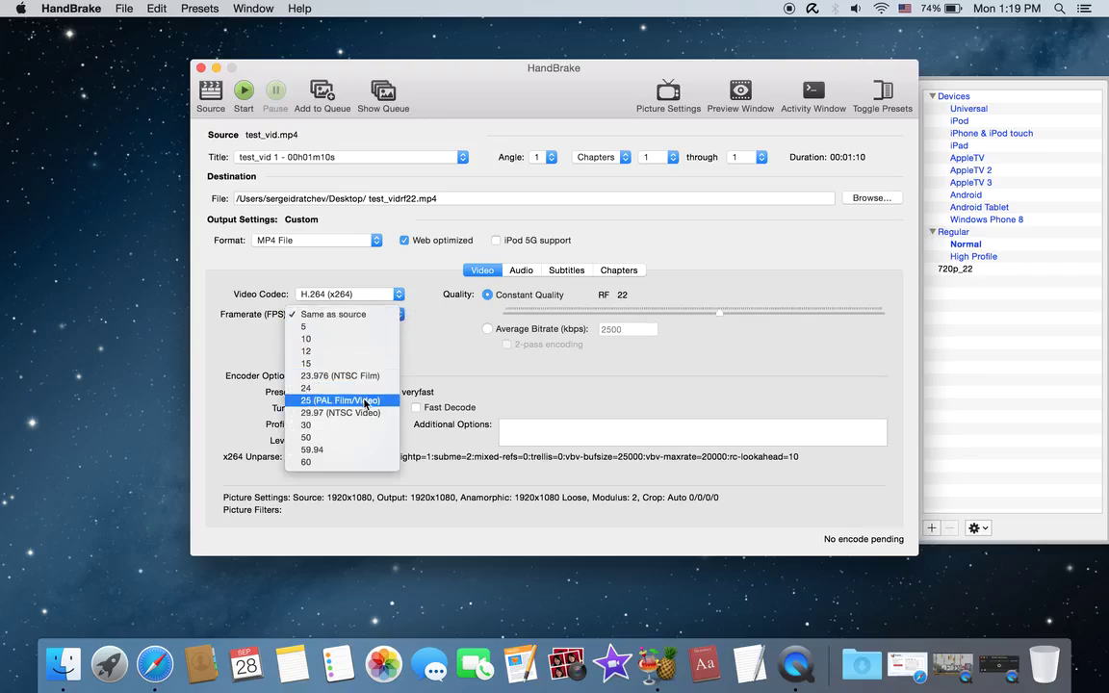
click(388, 317)
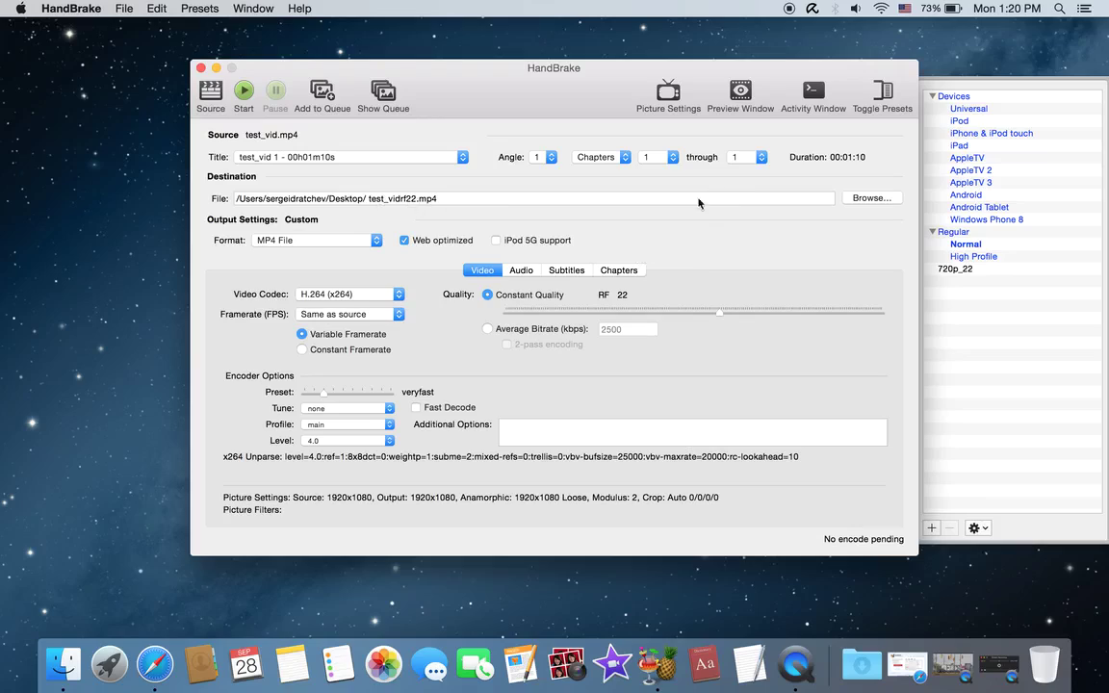
click(666, 108)
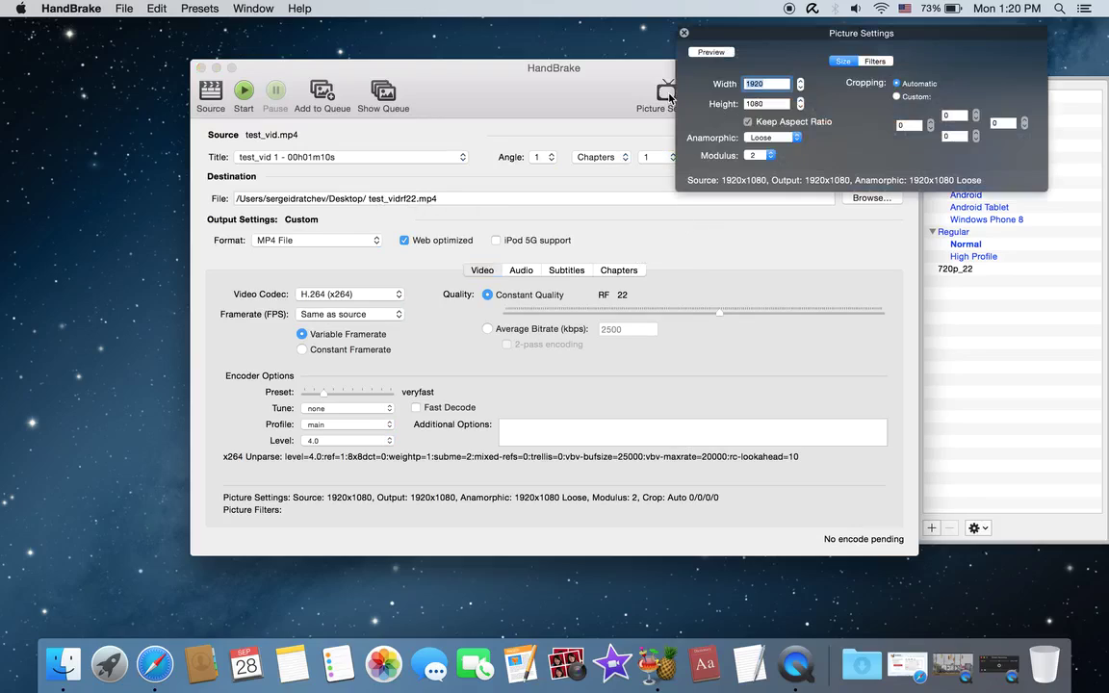
click(801, 106)
click(801, 107)
click(801, 107)
click(801, 106)
click(801, 107)
click(801, 107)
click(801, 107)
click(801, 107)
click(802, 107)
click(801, 106)
click(801, 107)
click(801, 107)
click(801, 106)
click(801, 107)
click(801, 107)
click(801, 107)
click(801, 107)
click(801, 106)
text(72)
click(801, 107)
click(801, 89)
click(800, 89)
click(800, 89)
click(800, 89)
click(800, 88)
click(800, 88)
click(800, 89)
click(801, 89)
click(801, 88)
click(800, 107)
click(800, 107)
click(800, 108)
click(801, 108)
click(800, 108)
click(800, 107)
click(800, 108)
click(800, 108)
click(800, 108)
click(800, 81)
click(800, 81)
click(800, 80)
click(800, 81)
click(800, 81)
click(800, 81)
click(801, 81)
click(800, 81)
click(800, 81)
click(800, 81)
click(800, 80)
click(801, 82)
click(800, 82)
click(800, 82)
click(800, 82)
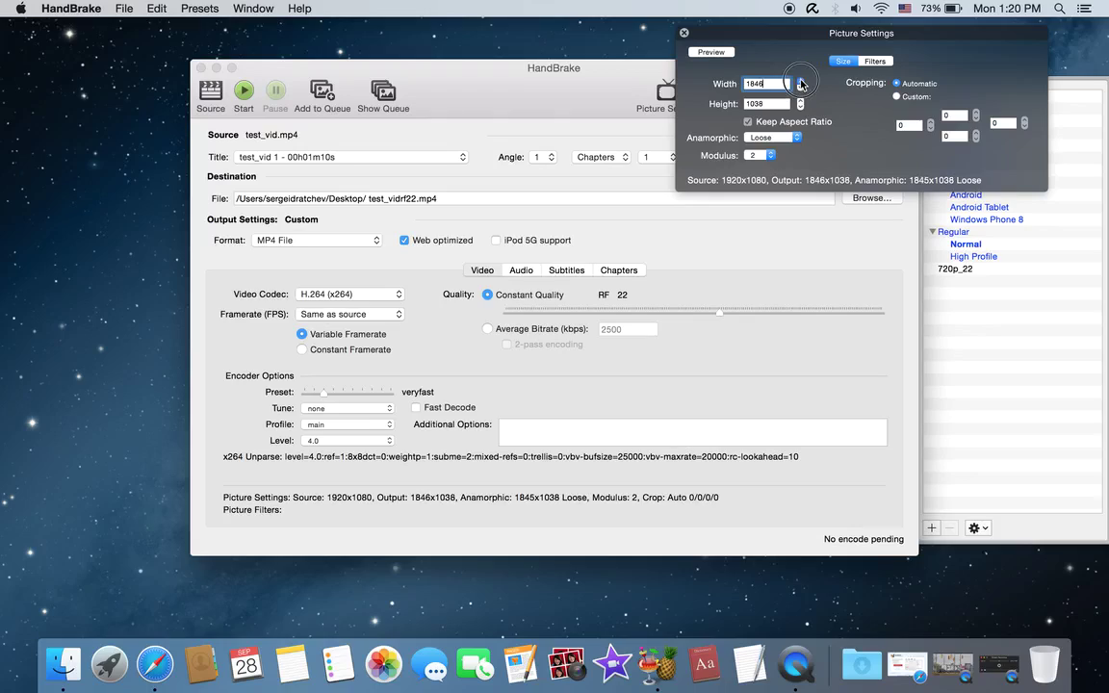
click(800, 81)
click(800, 82)
click(800, 82)
click(800, 82)
click(800, 82)
click(801, 82)
click(800, 82)
click(800, 82)
click(800, 82)
click(800, 82)
click(800, 82)
click(800, 82)
click(800, 82)
click(801, 82)
click(801, 82)
click(800, 82)
click(800, 82)
click(800, 82)
click(800, 82)
click(800, 82)
click(800, 82)
click(800, 82)
click(800, 81)
click(800, 82)
click(800, 82)
click(801, 82)
click(800, 82)
- Restore the 1920 width, close Picture Settings, and raise the audio bitrate to 320 kbps
click(801, 81)
click(684, 35)
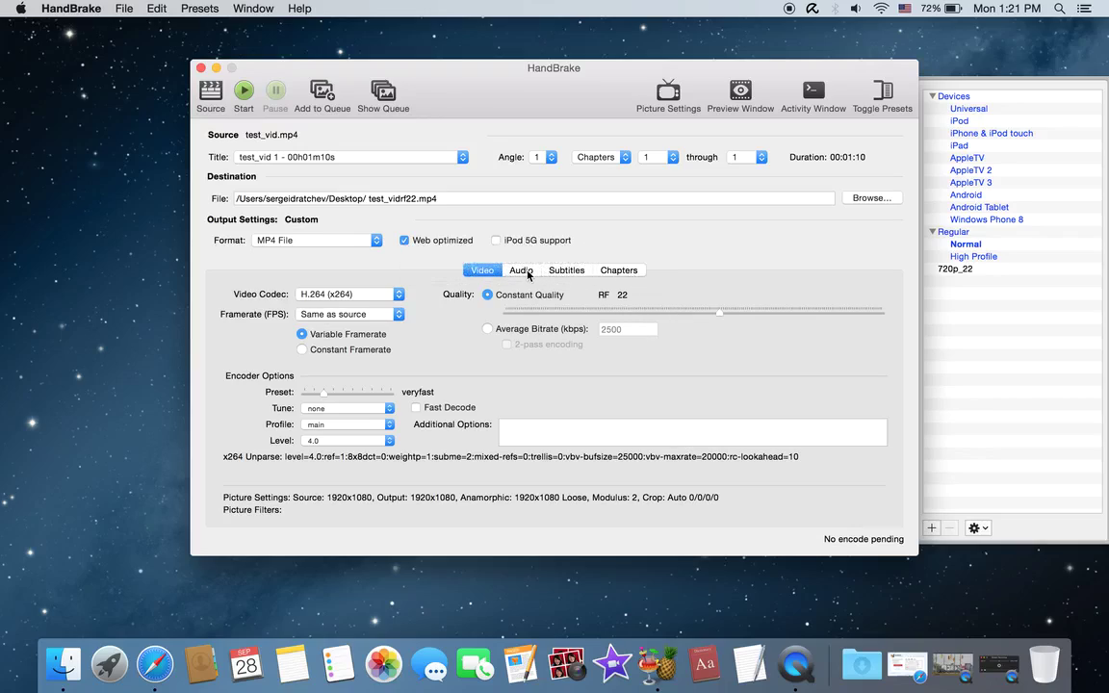
click(505, 268)
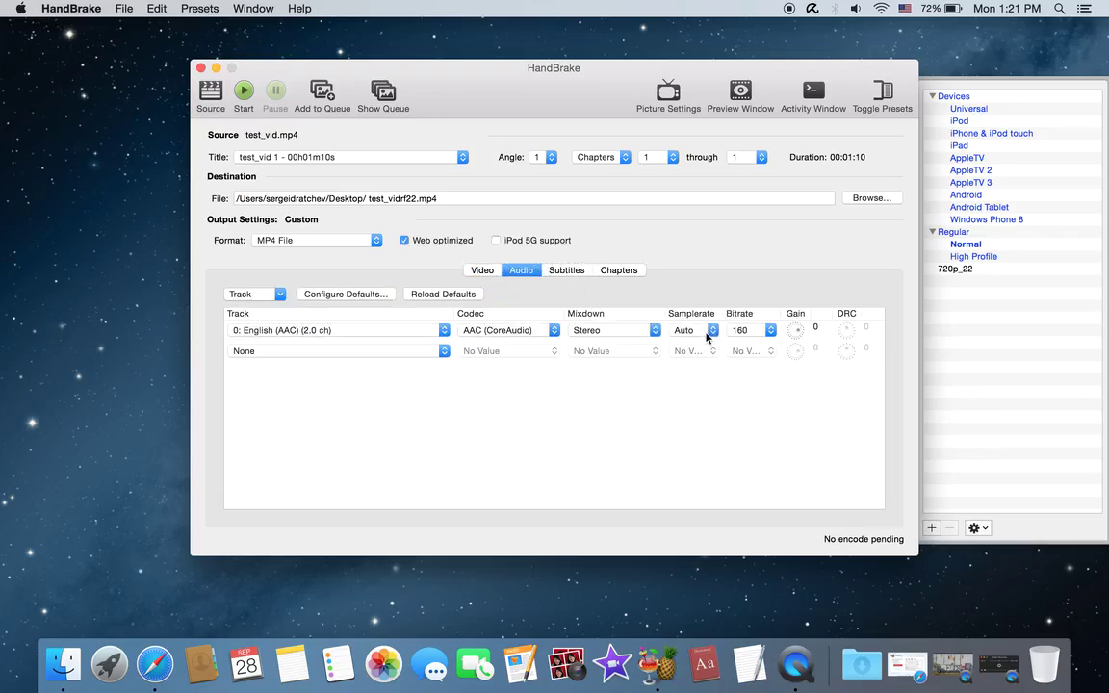
click(756, 330)
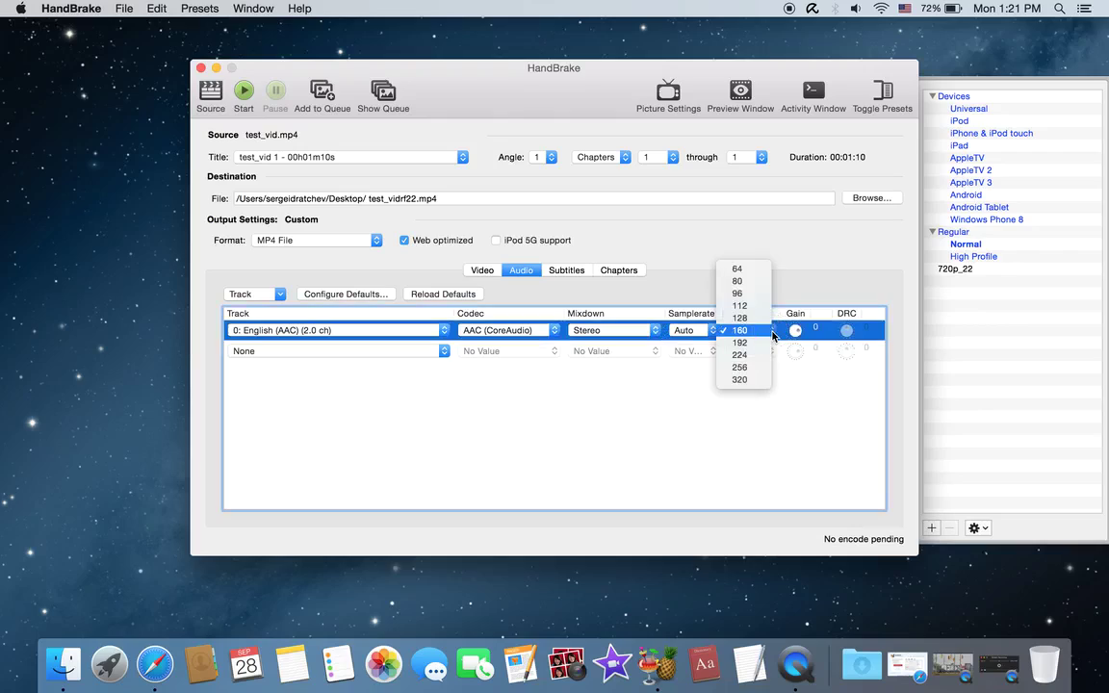
click(762, 380)
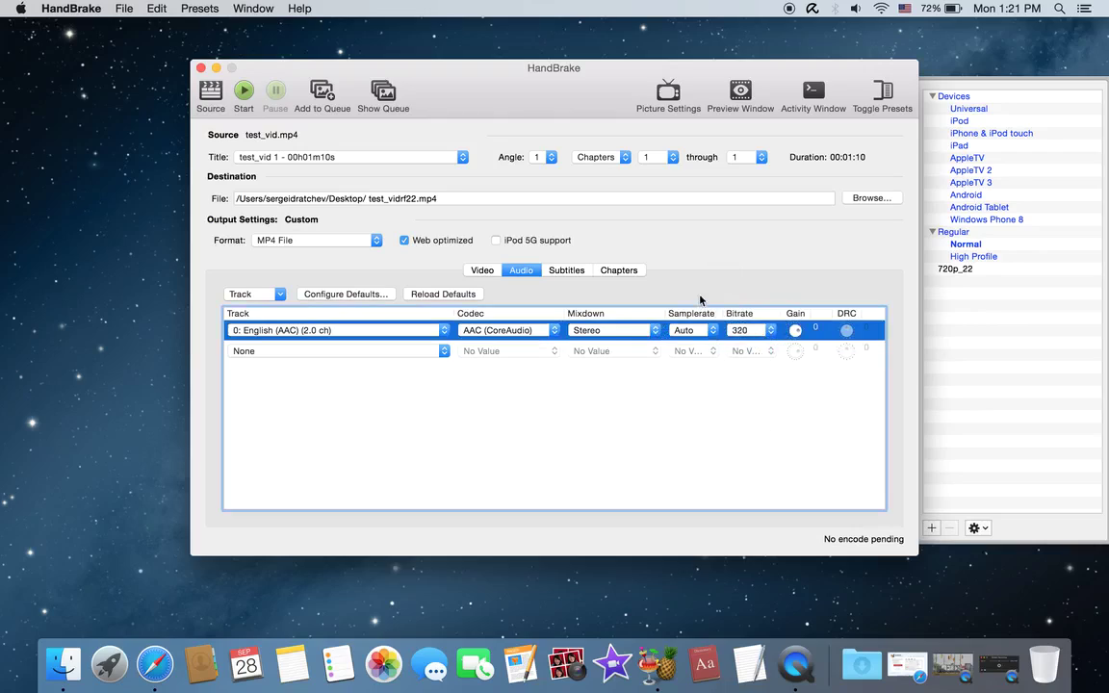
- On the Video tab, leave tune at none and set the H.264 profile to high
click(483, 271)
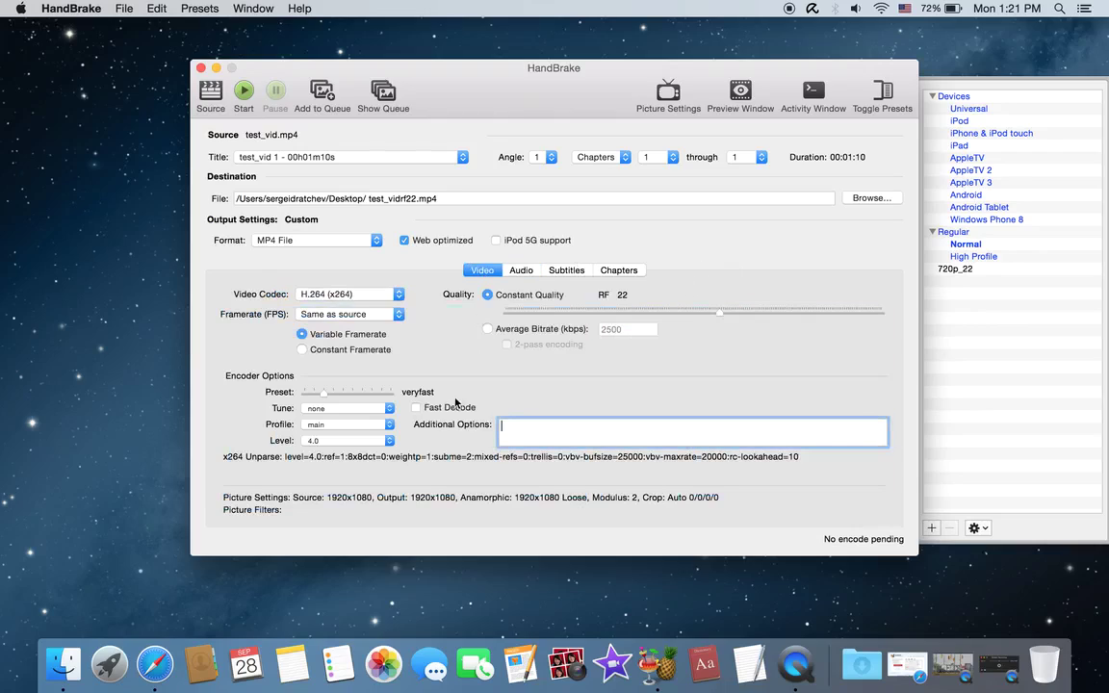
click(390, 411)
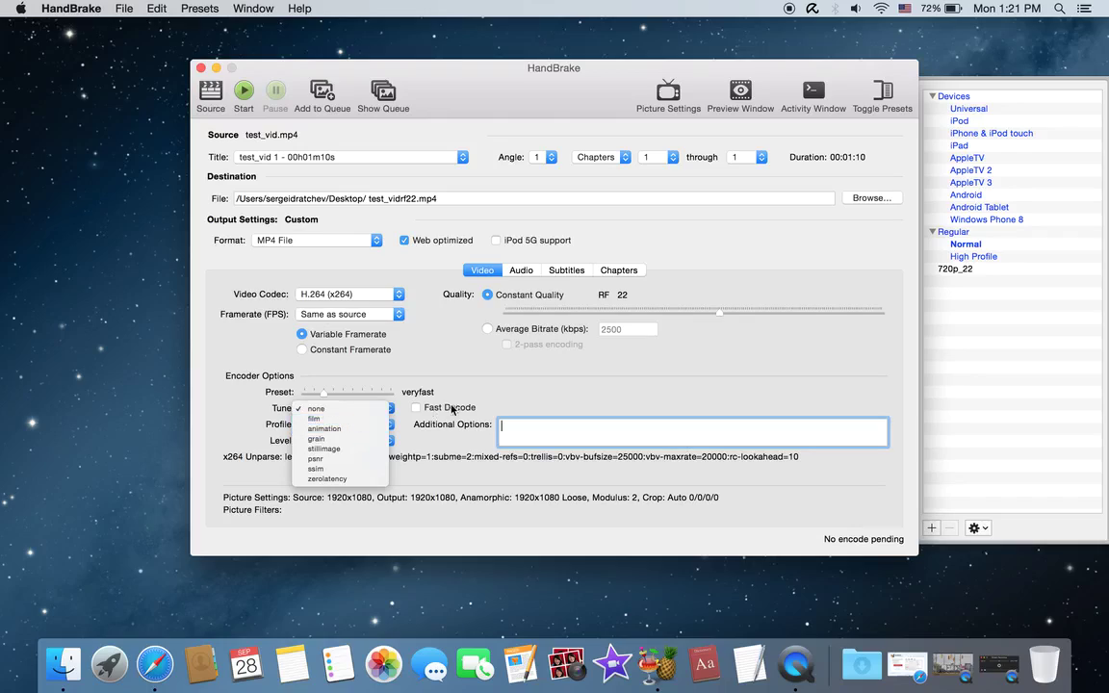
click(435, 349)
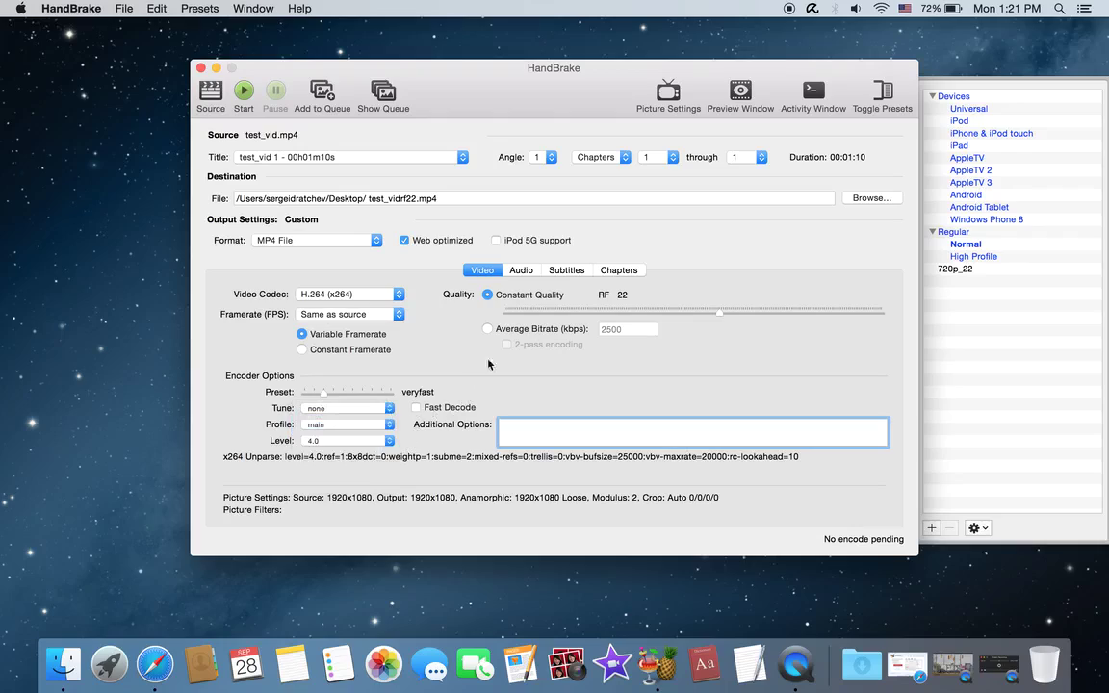
click(390, 426)
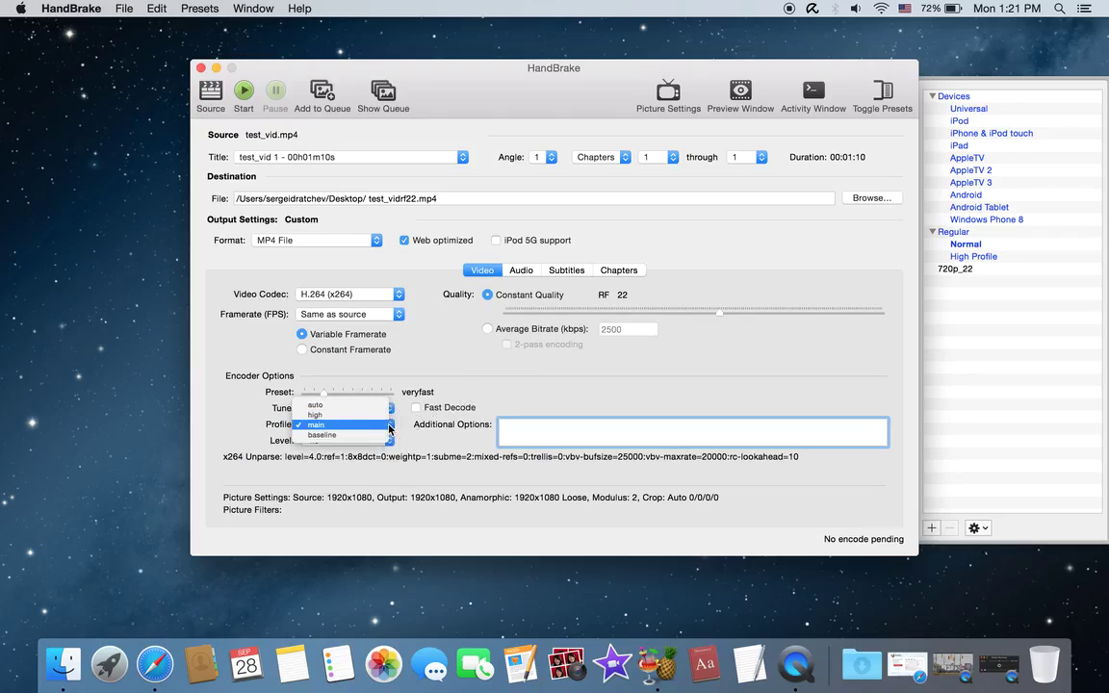
click(332, 414)
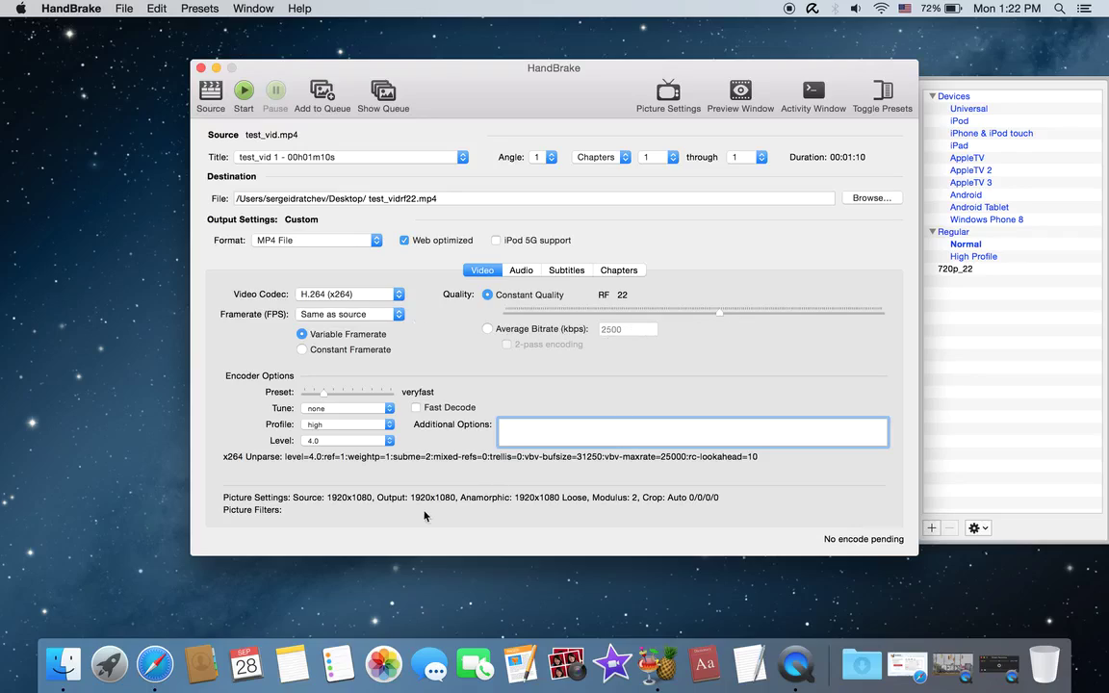
- Start encoding test_vid to test_vidrf22.mp4 and let it finish
click(243, 92)
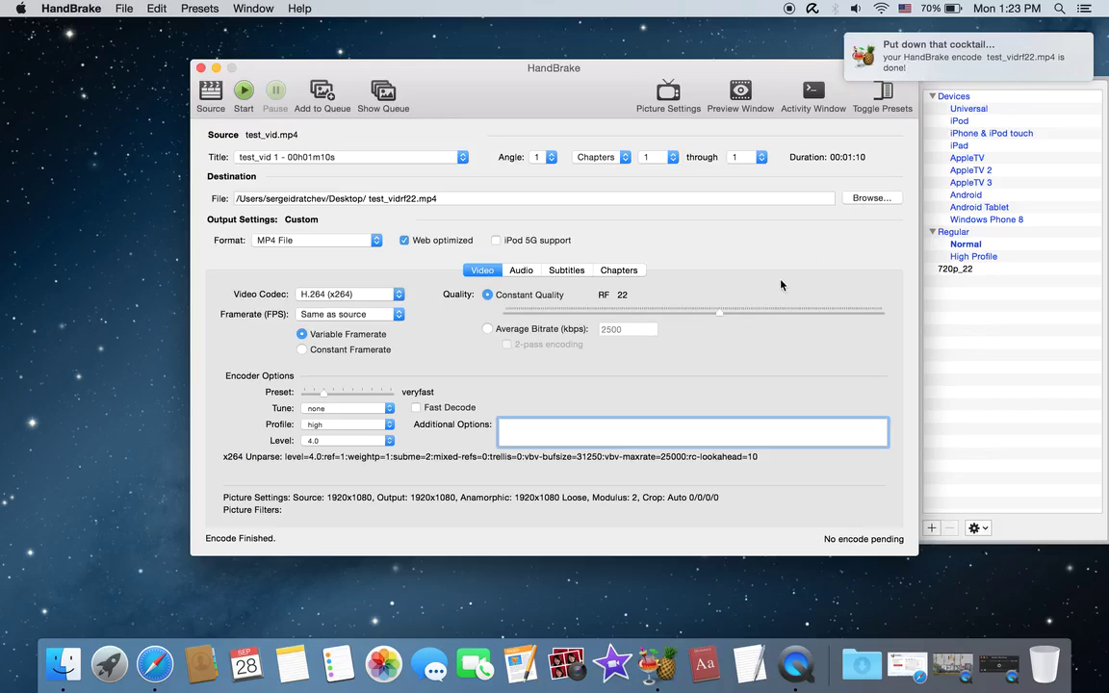
- Quit HandBrake and QuickTime Player
click(53, 9)
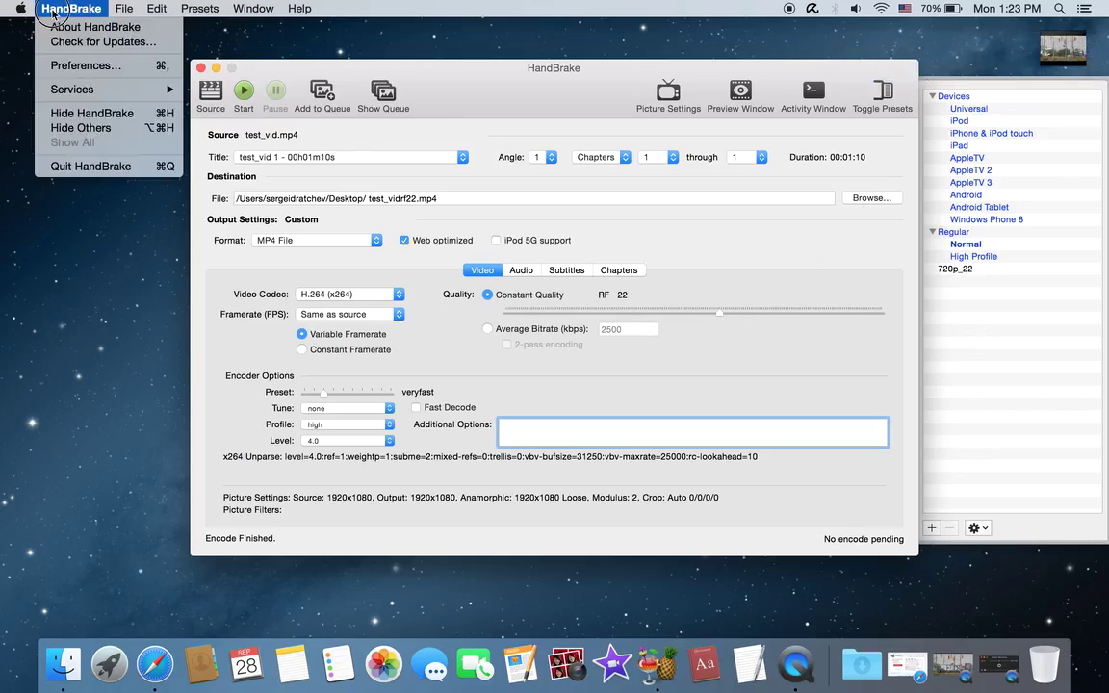
click(100, 167)
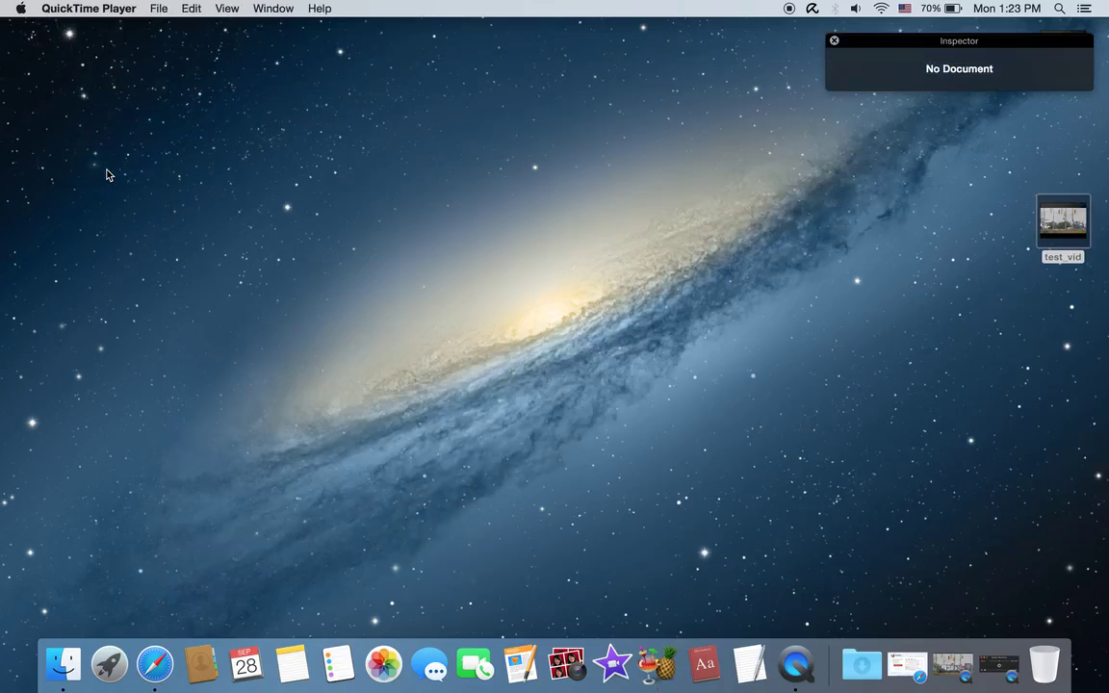
key(super+q)
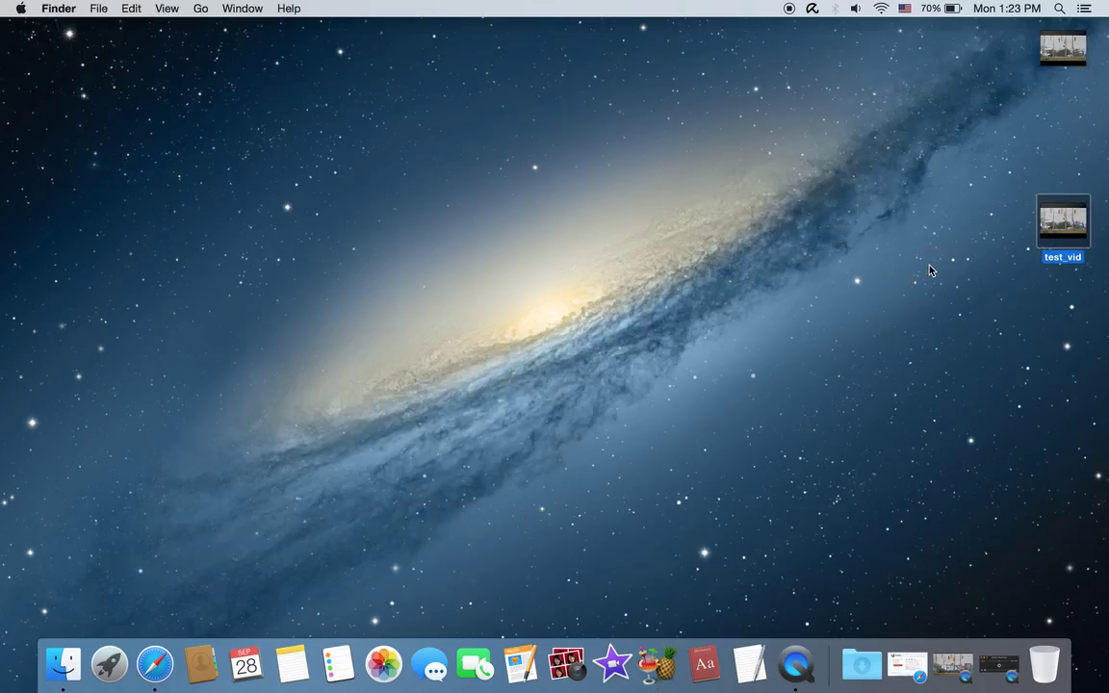
- Show Get Info for test_vidrf22.mp4 (50.4 MB) and test_vid (221.8 MB)
mouse_move(1070, 50)
right_click(1047, 59)
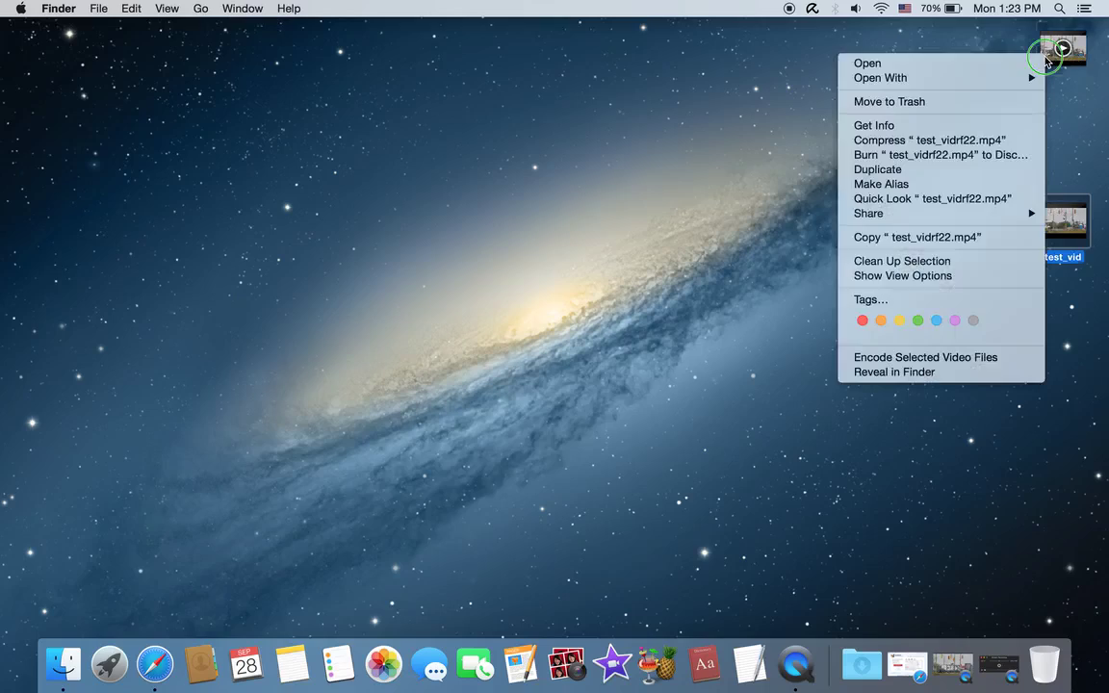
click(979, 126)
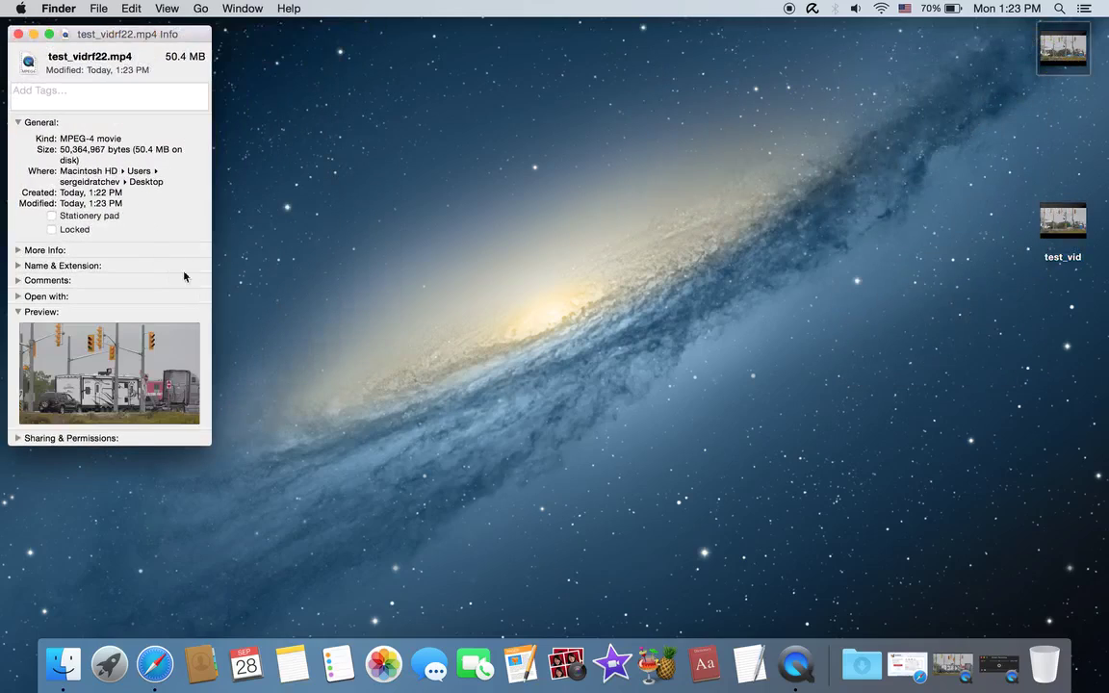
right_click(1067, 237)
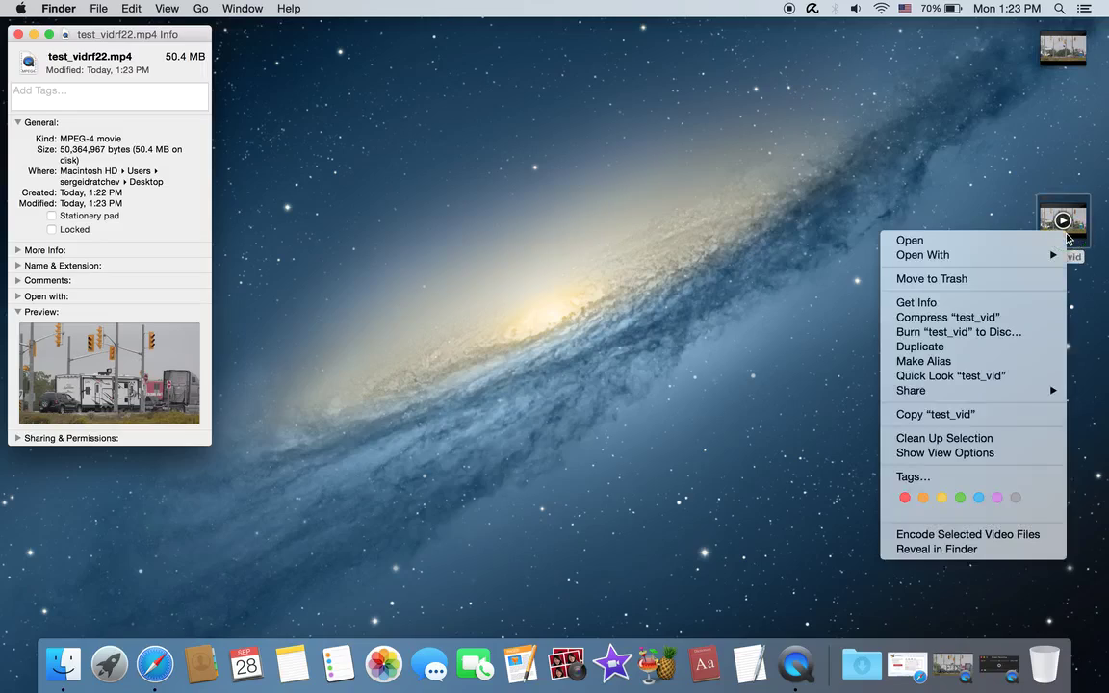
click(982, 305)
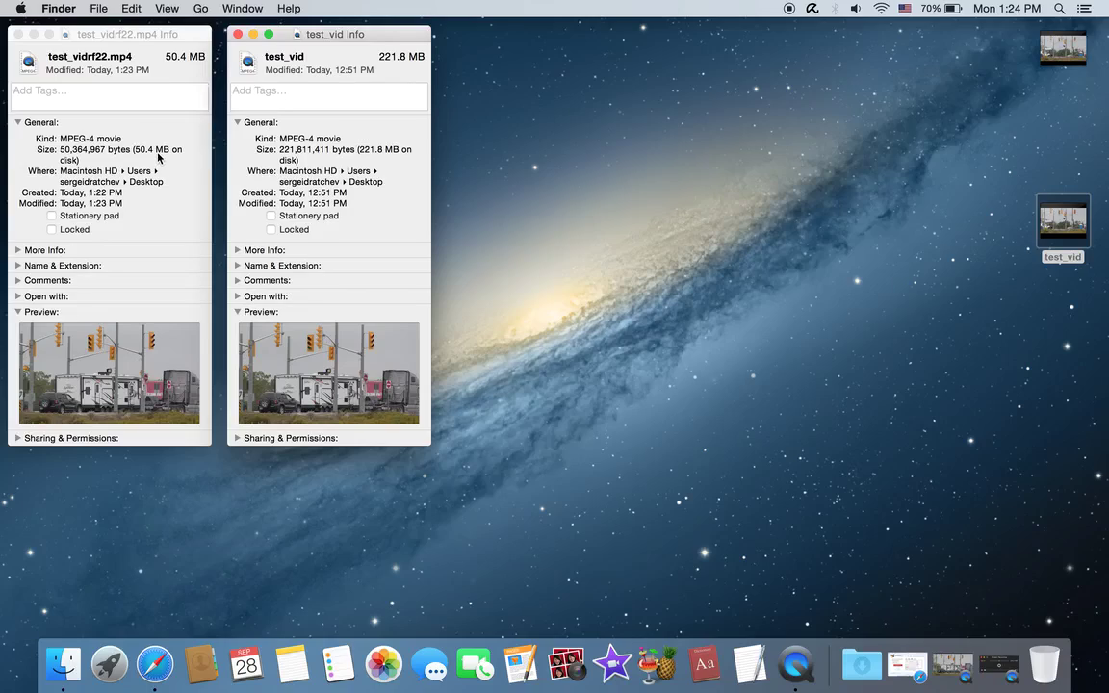
mouse_move(83, 349)
double_click(83, 383)
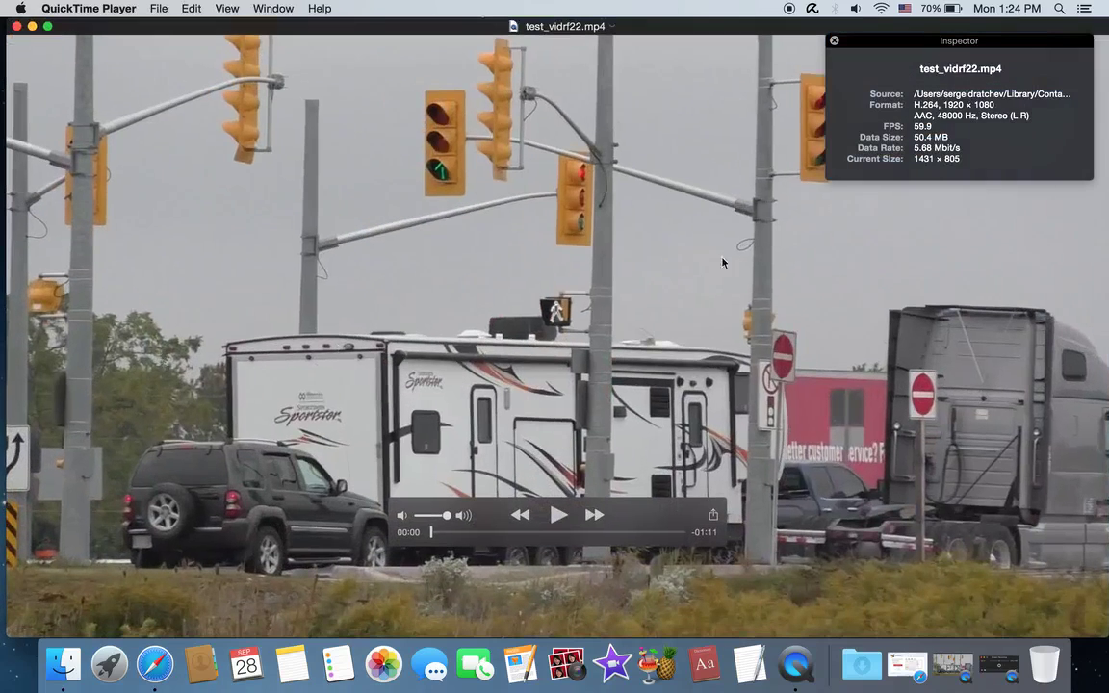
click(834, 40)
click(558, 516)
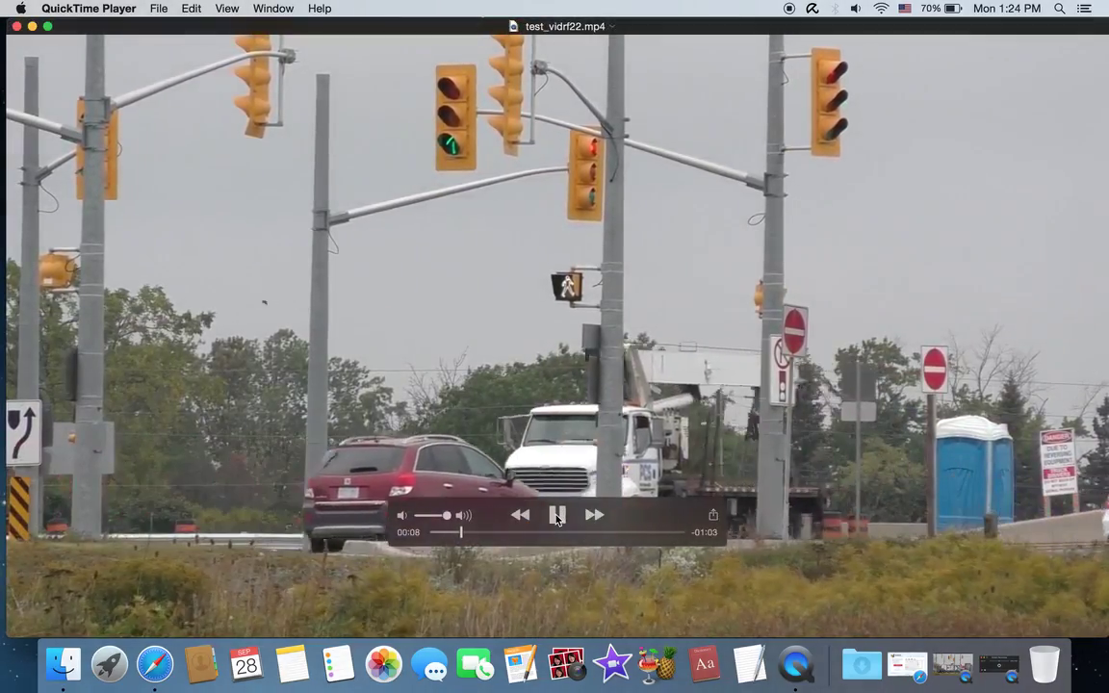
click(557, 516)
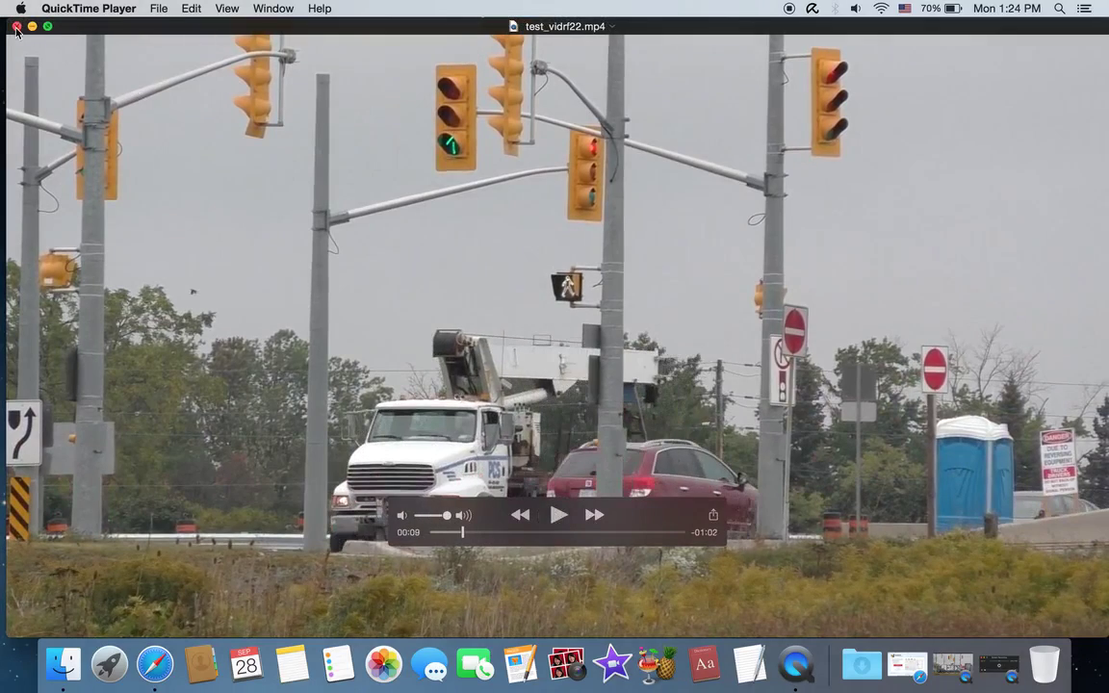
key(super+w)
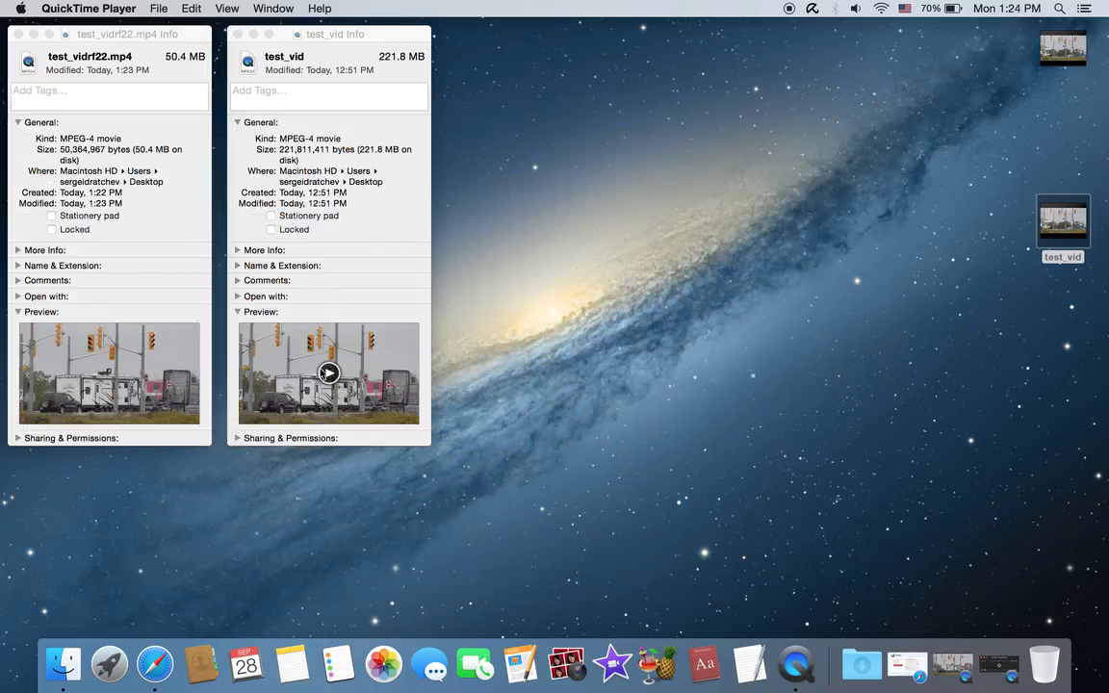
double_click(305, 351)
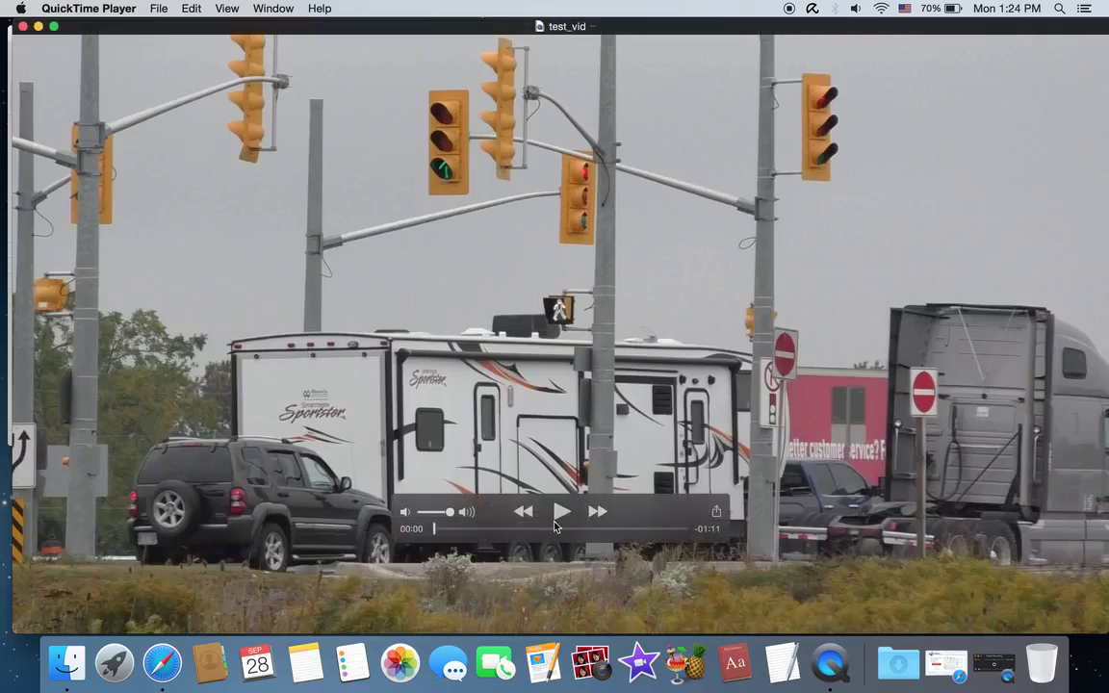
click(557, 520)
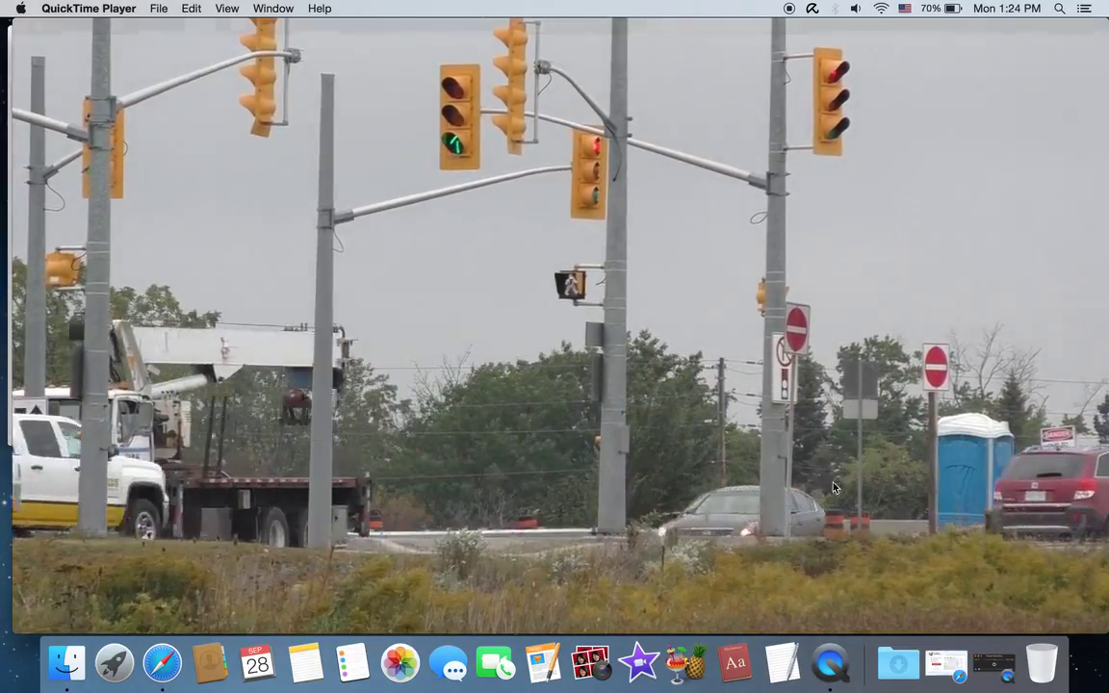
click(560, 512)
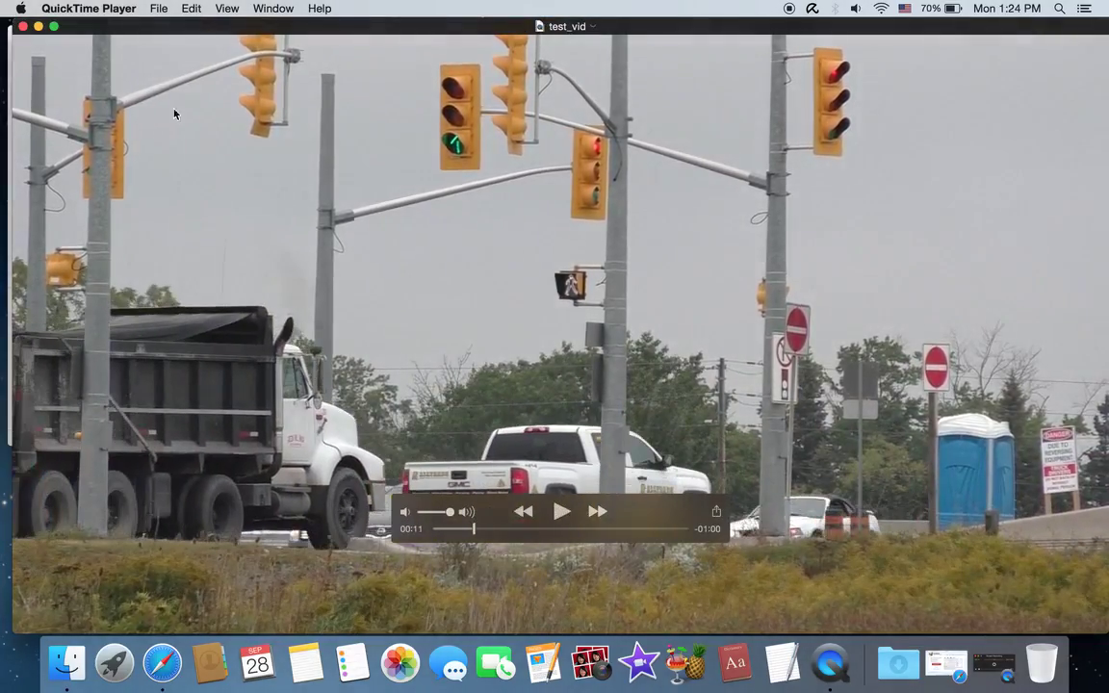
click(23, 27)
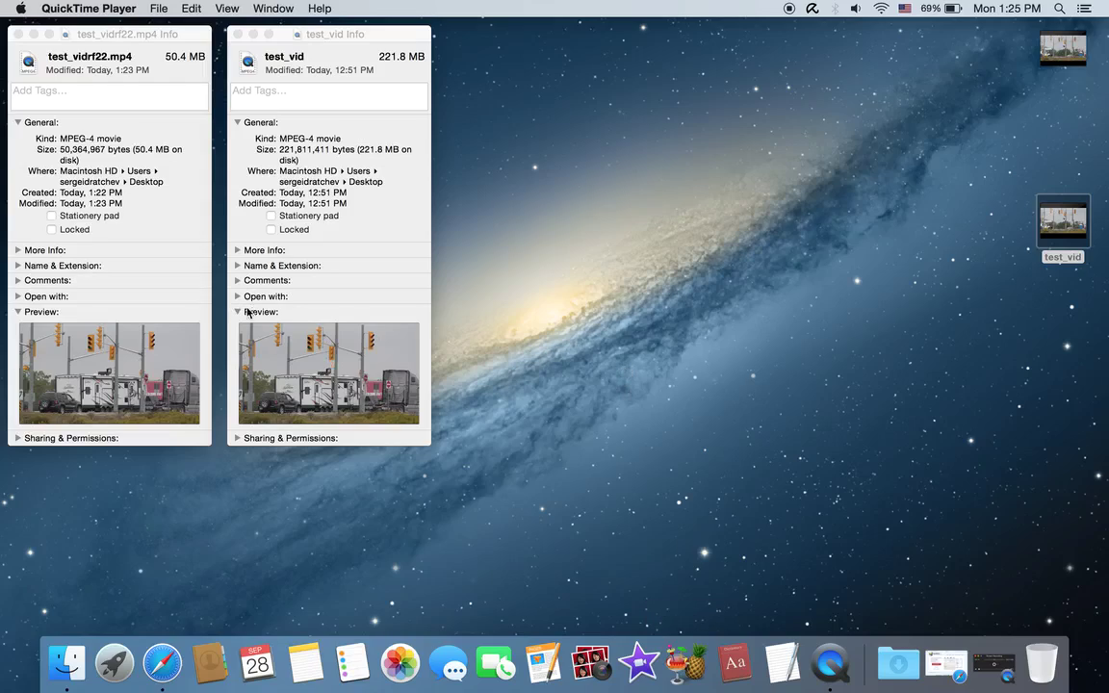
- Close the test_vid and test_vidrf22.mp4 Info windows and bring up QuickTime Player's Dock menu
click(238, 35)
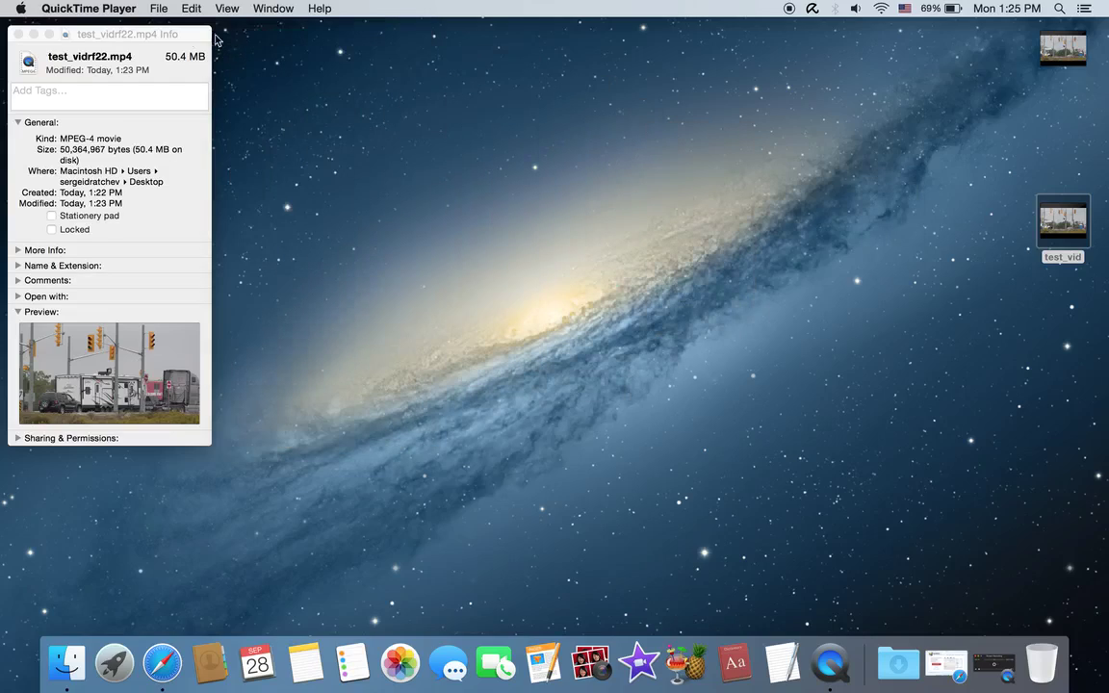
click(18, 35)
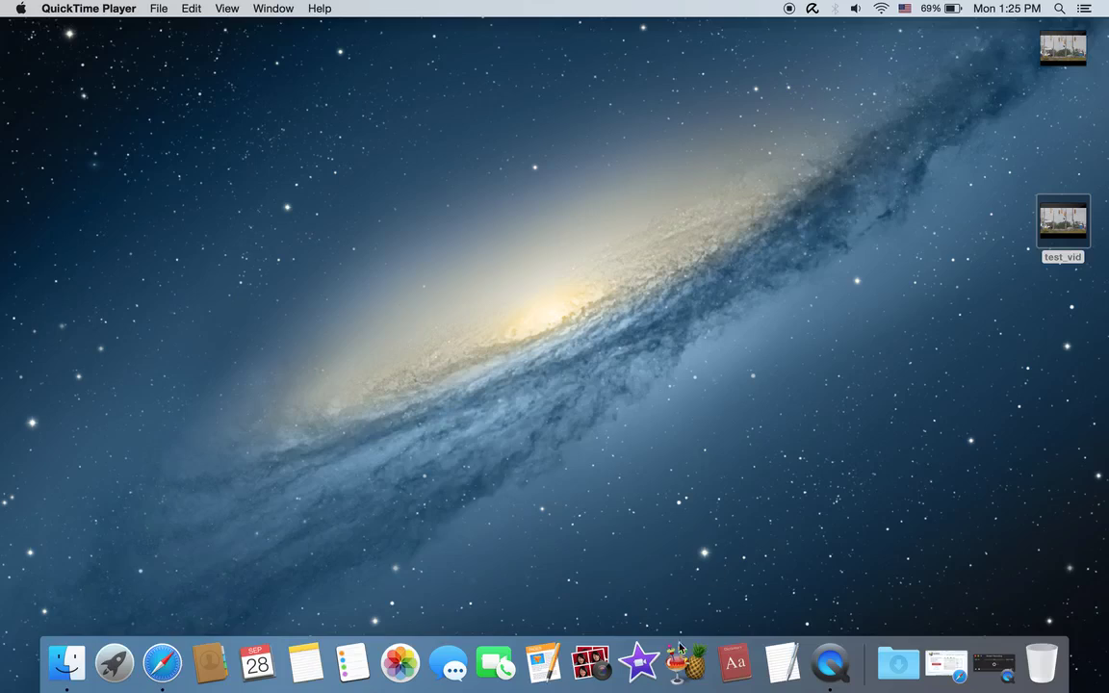
right_click(832, 672)
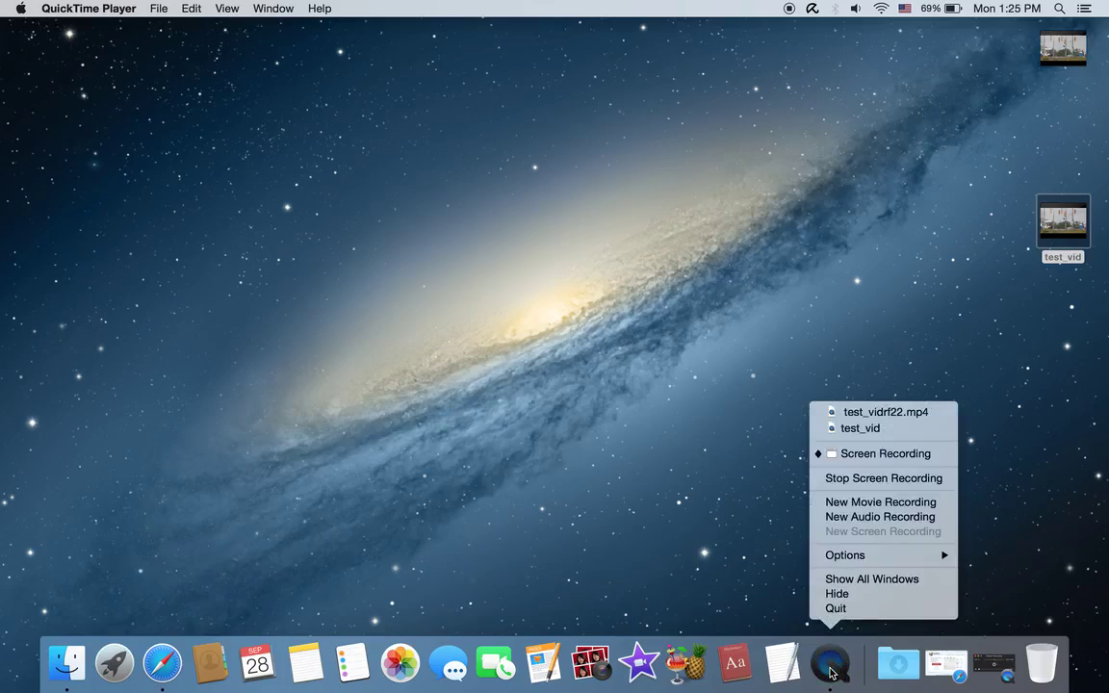